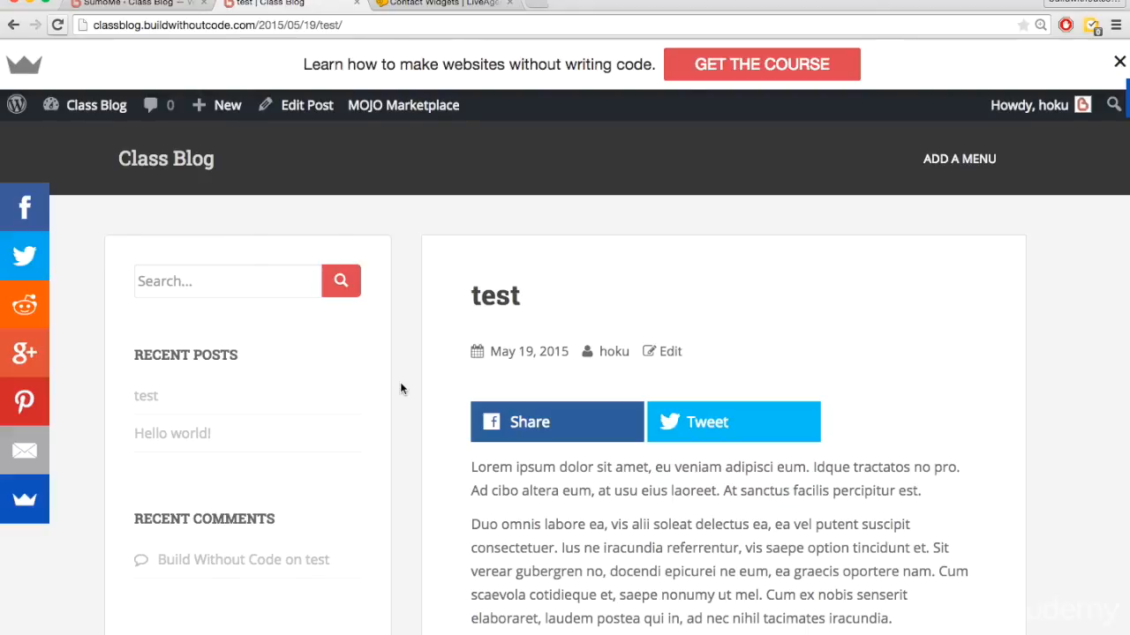
Look over the blog's test post, and preview the Contact us form on LiveAgent's Contact Widgets page.
scroll(401, 388, down, 15)
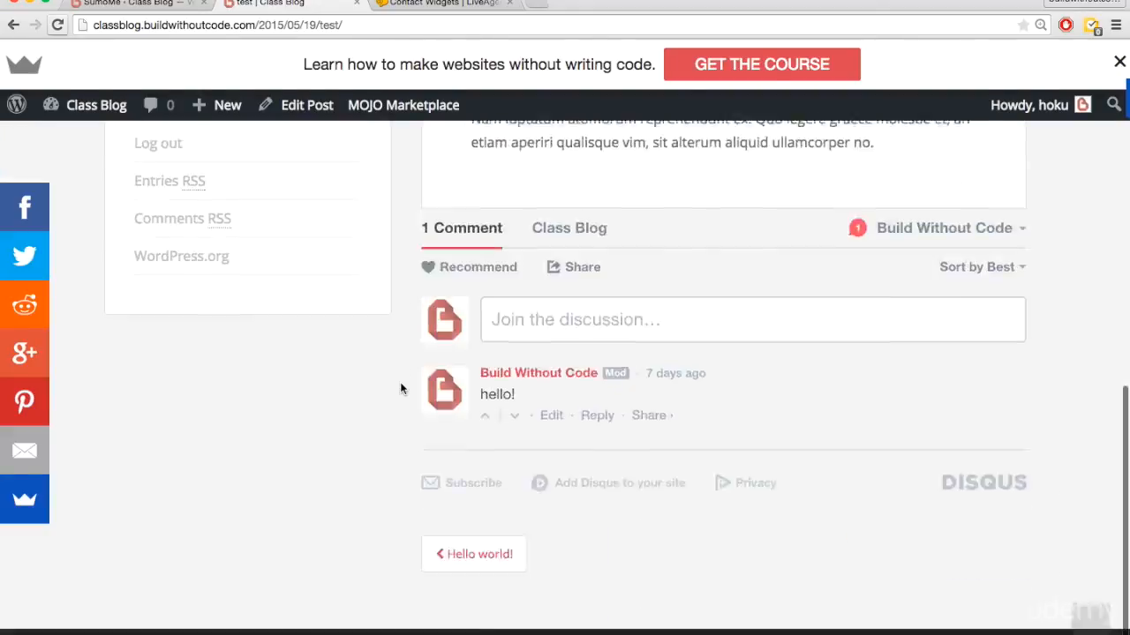
scroll(721, 539, up, 15)
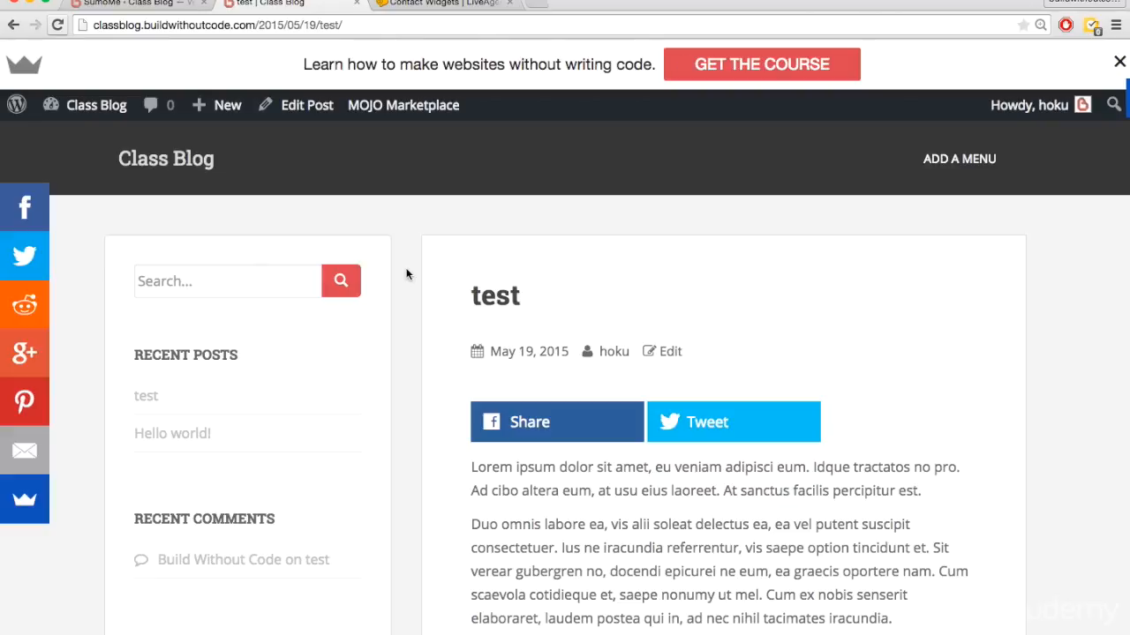
key(ctrl+Tab)
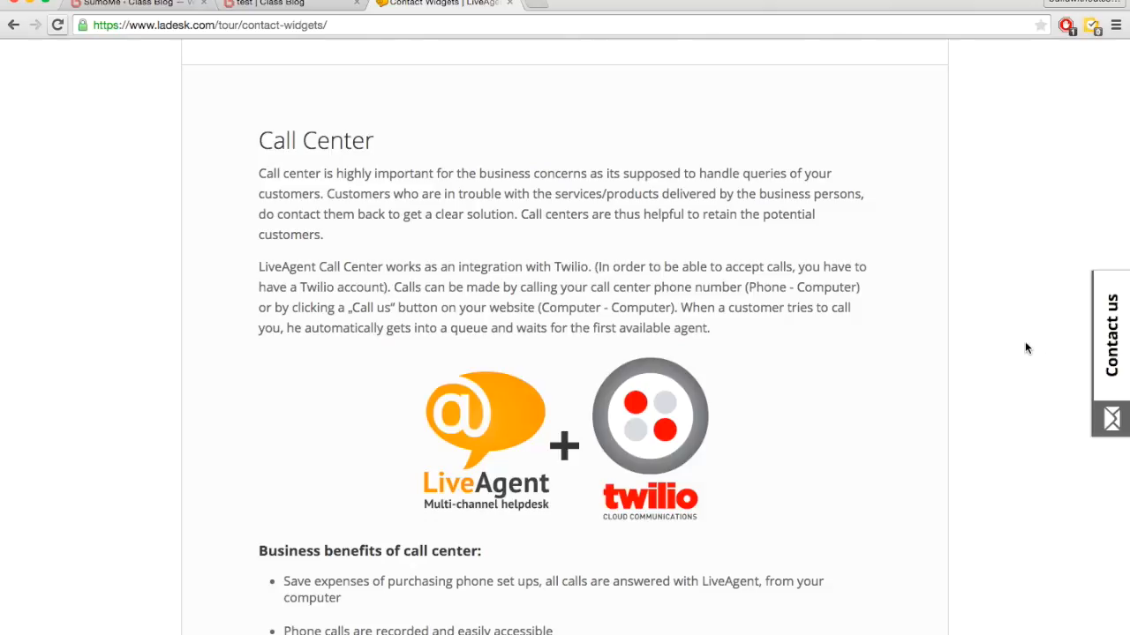
scroll(999, 354, down, 1)
scroll(999, 354, down, 3)
scroll(999, 354, up, 7)
scroll(998, 354, down, 7)
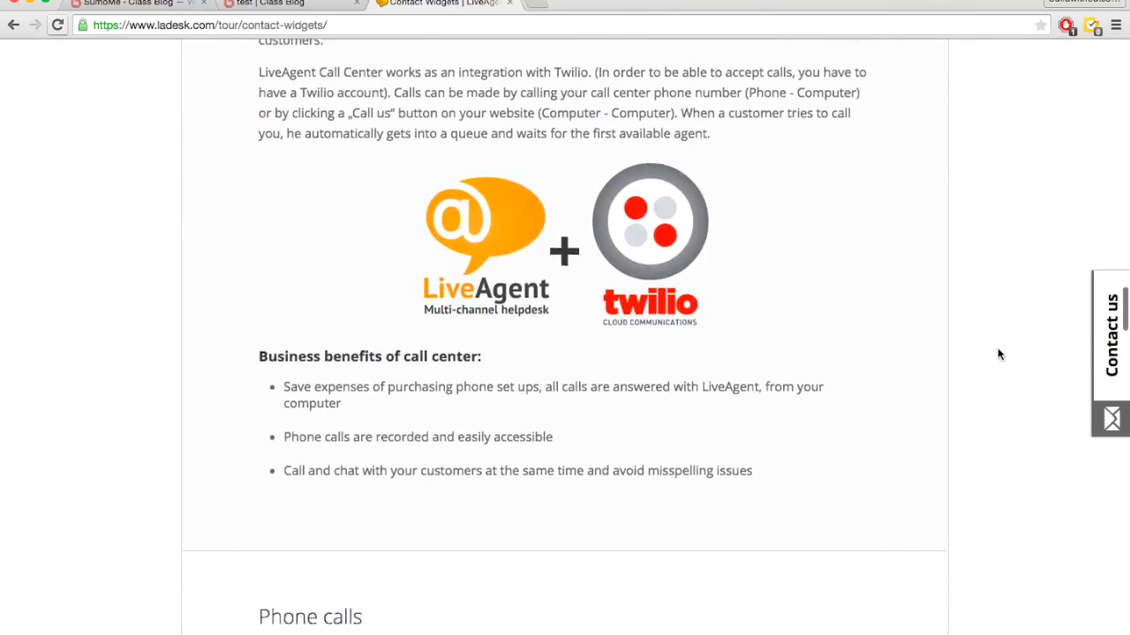
scroll(999, 354, up, 1)
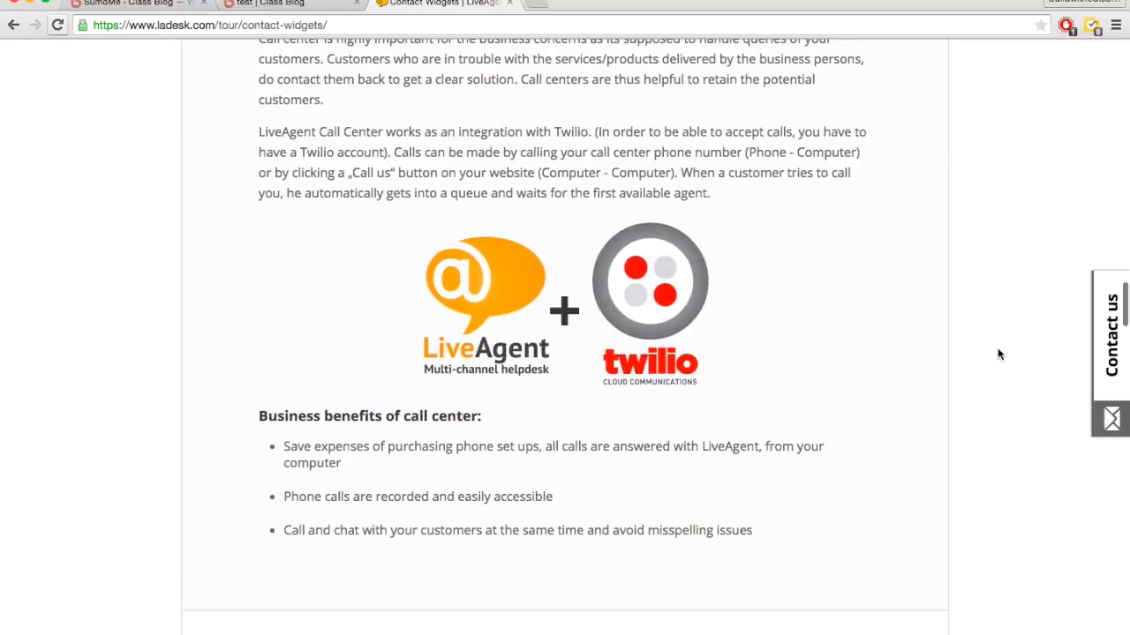
click(1111, 344)
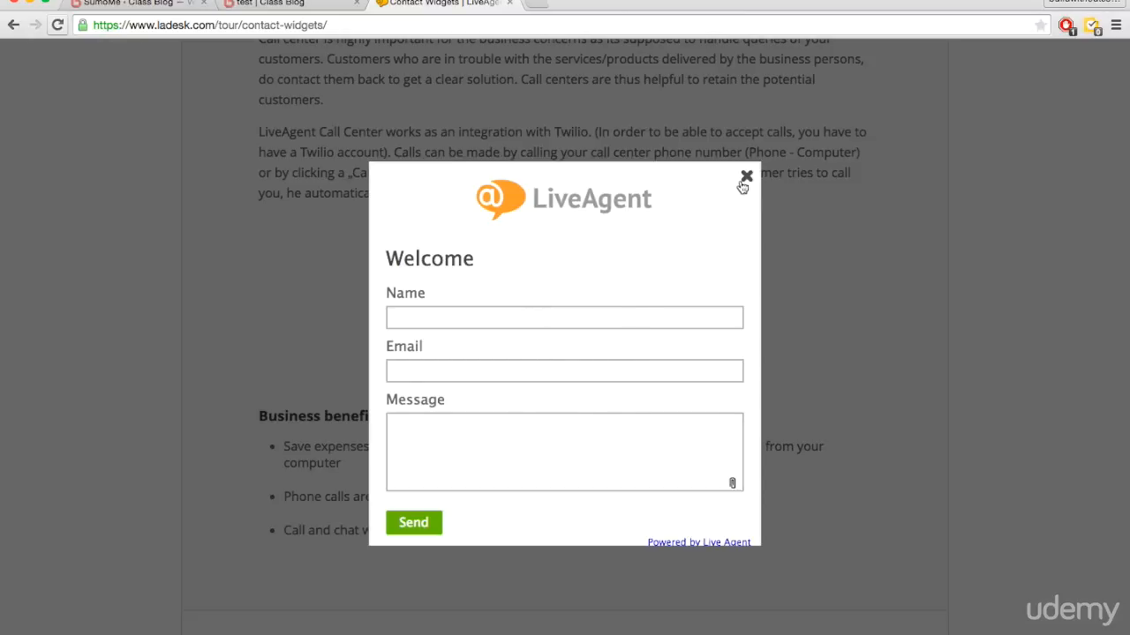
click(746, 177)
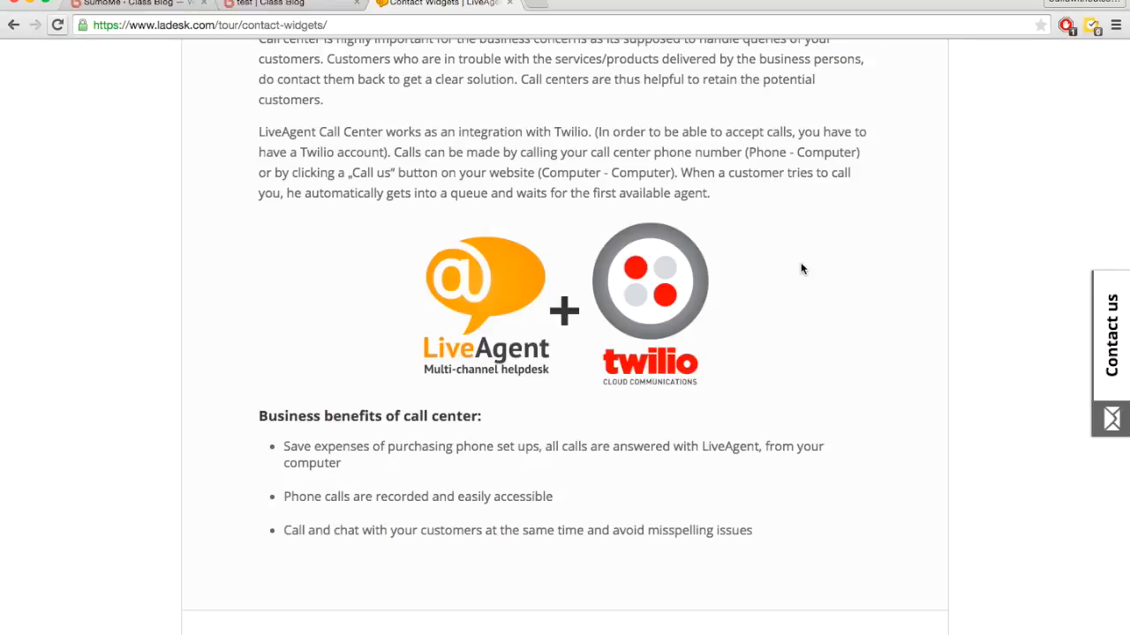
Compare the LiveAgent Contact Widgets page with the layout of the blog's test post.
scroll(971, 369, down, 3)
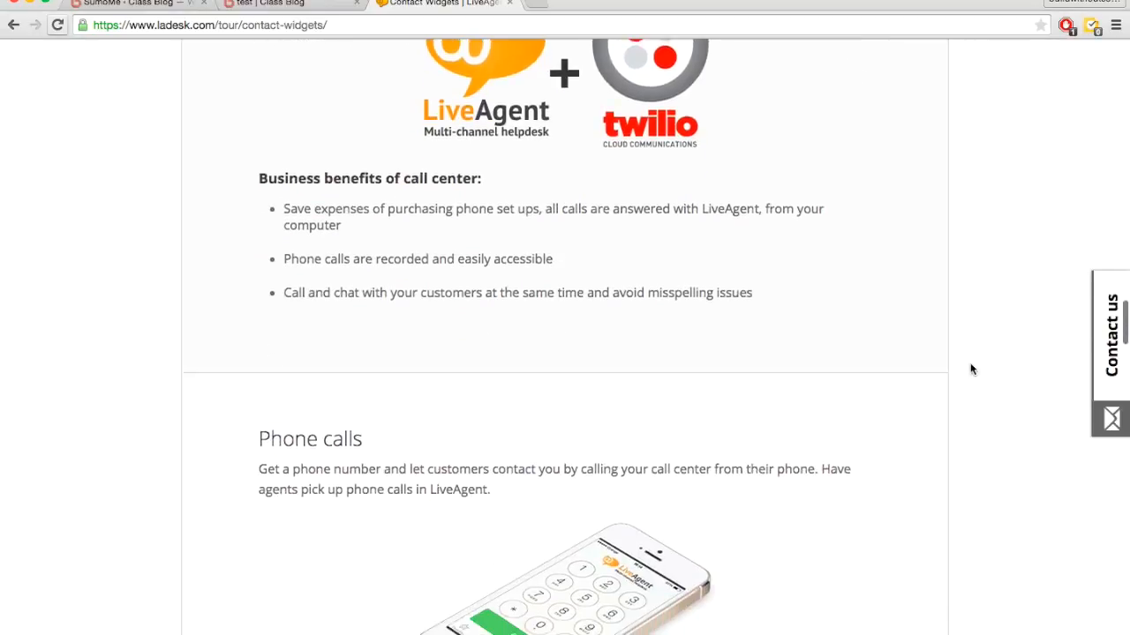
scroll(971, 369, up, 6)
scroll(971, 369, down, 3)
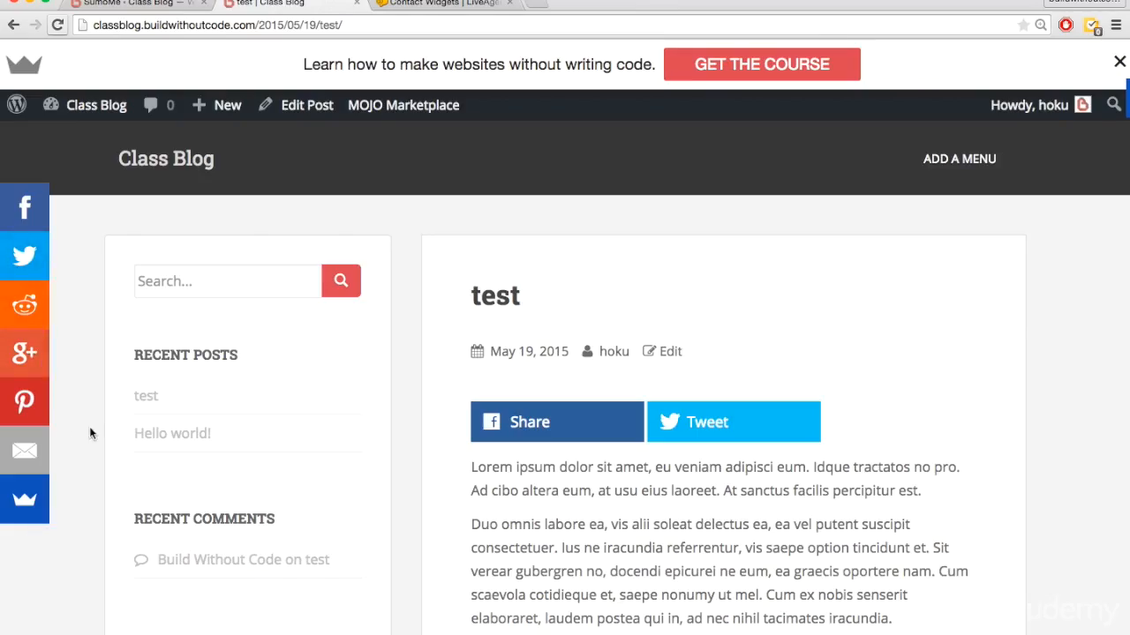
scroll(98, 433, down, 3)
scroll(98, 433, up, 3)
key(ctrl+Tab)
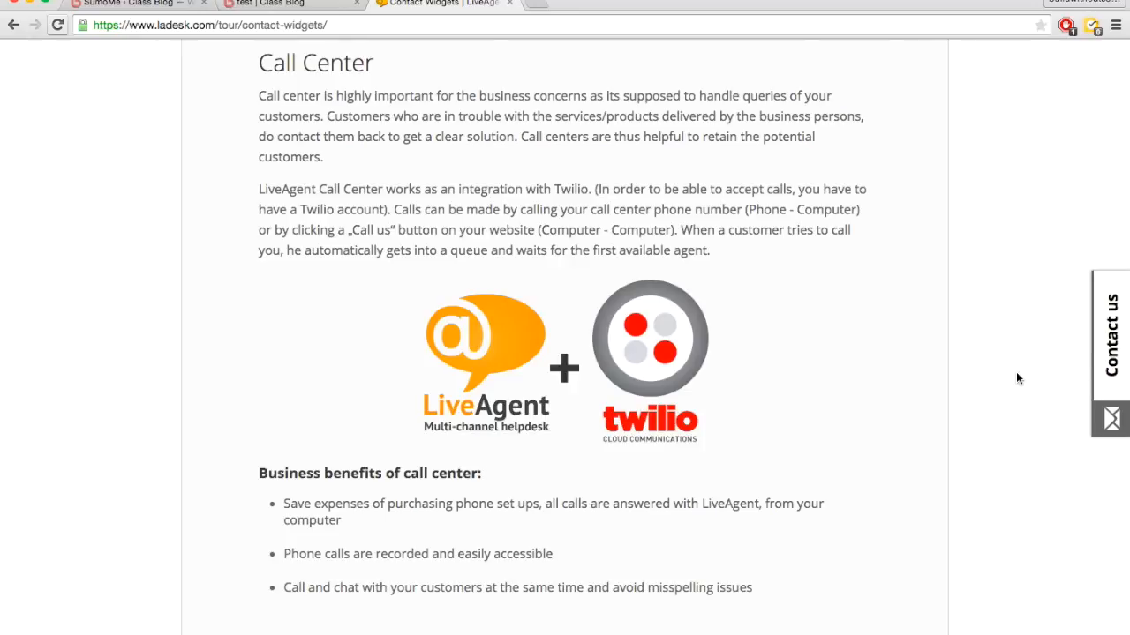
Return to the SumoMe plugin page of the Class Blog dashboard and open the Sumo Store.
key(ctrl+shift+Tab)
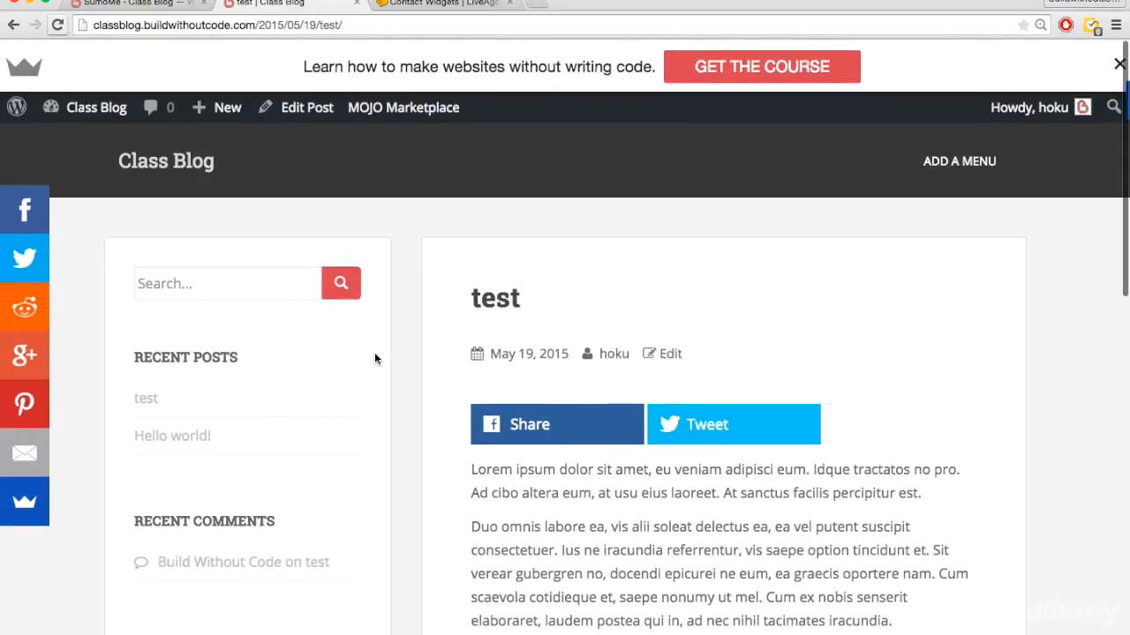
key(ctrl+shift+Tab)
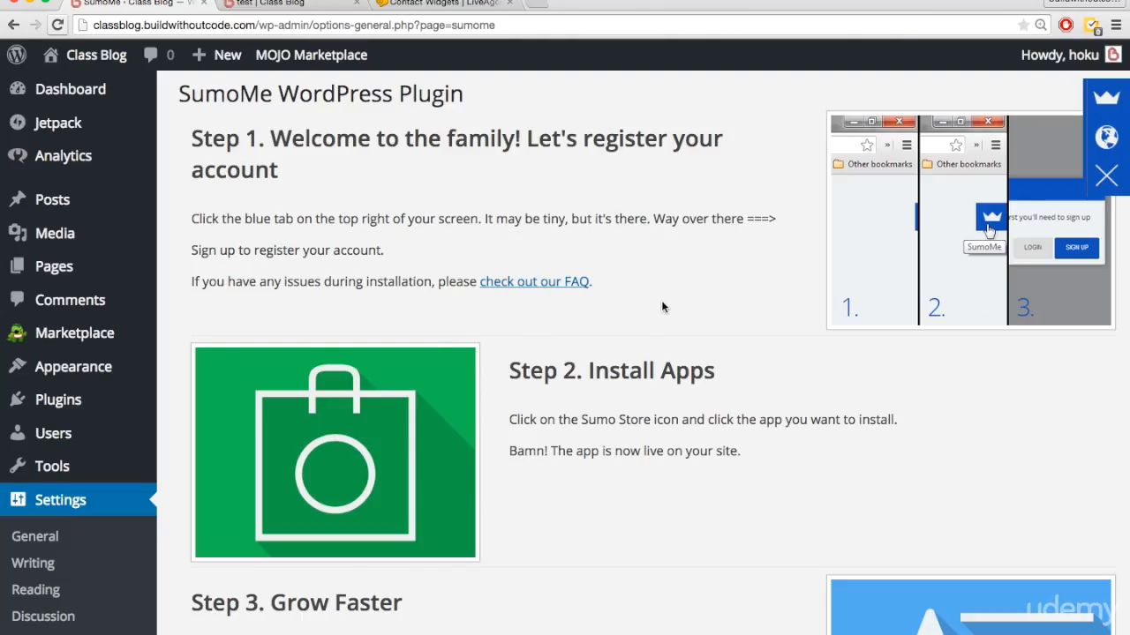
scroll(672, 298, up, 1)
click(1105, 98)
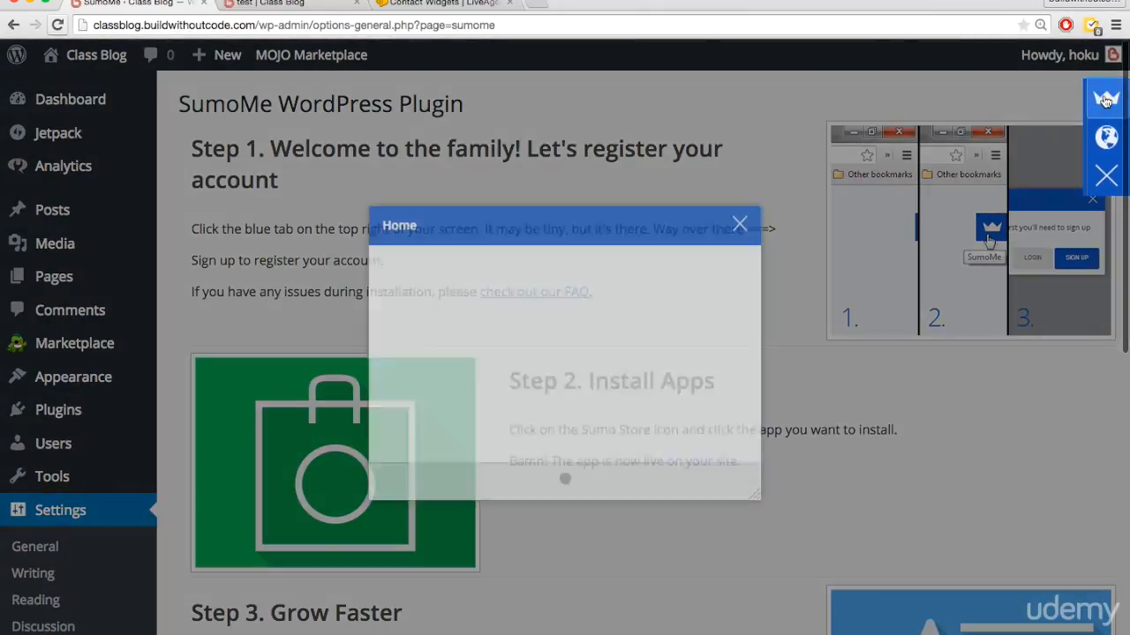
click(418, 290)
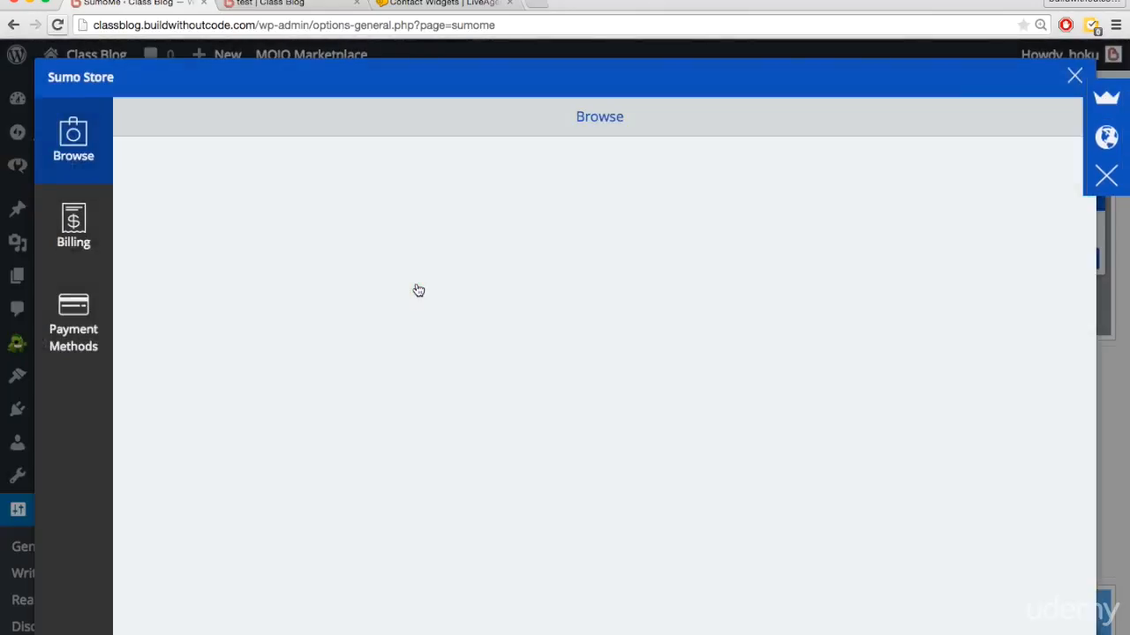
Install the free Contact Form app from the store's Communicate category and open its design settings.
scroll(415, 371, down, 5)
scroll(416, 370, down, 6)
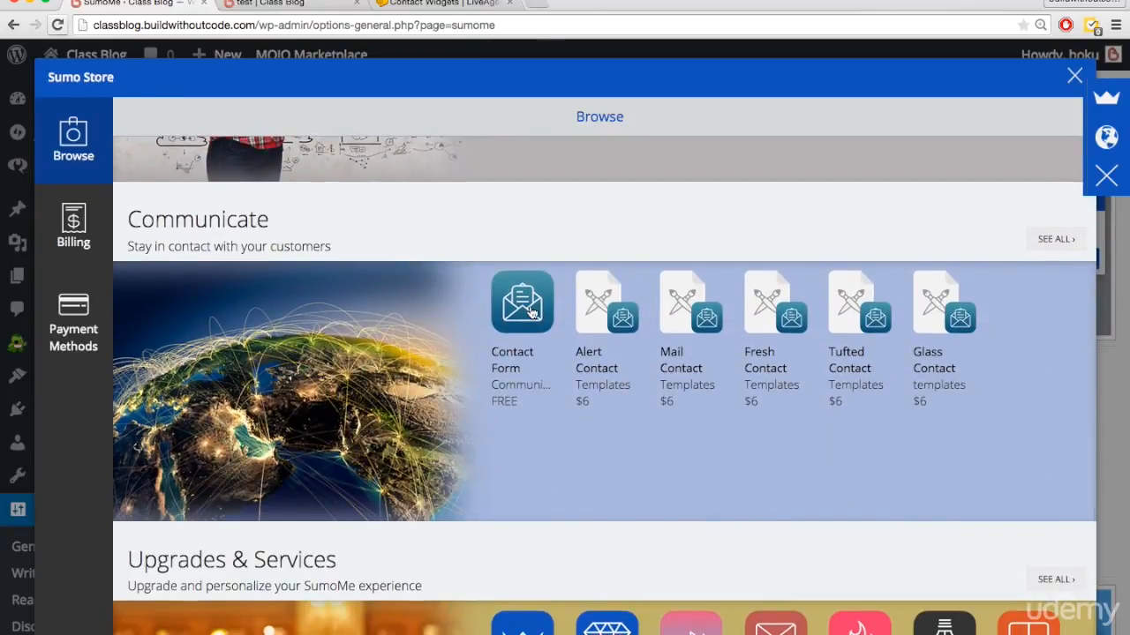
click(528, 314)
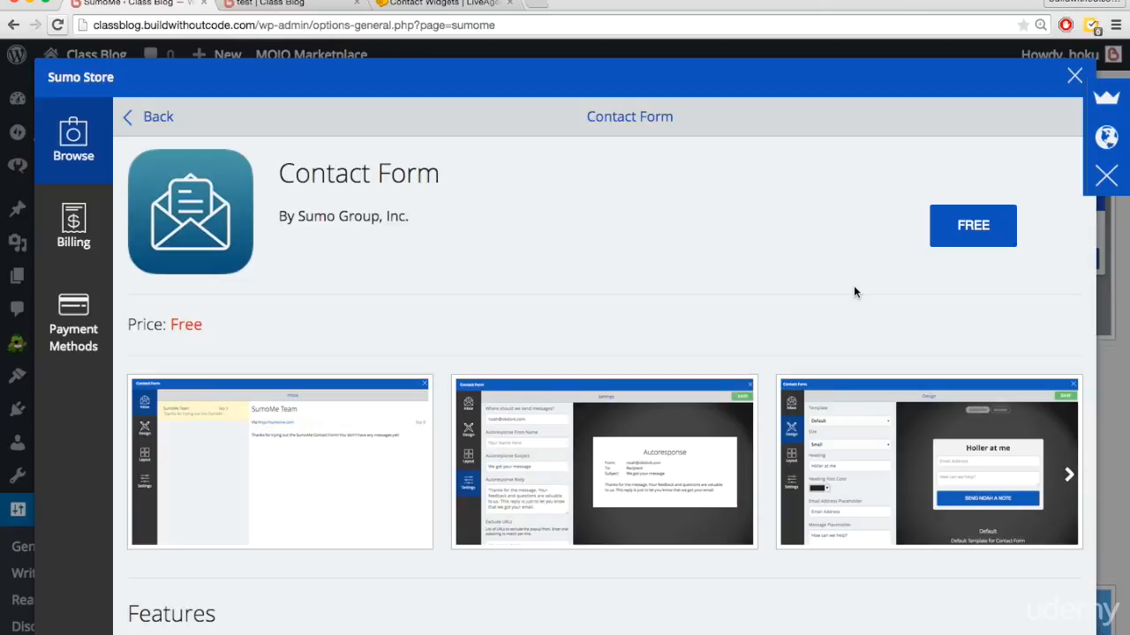
click(977, 229)
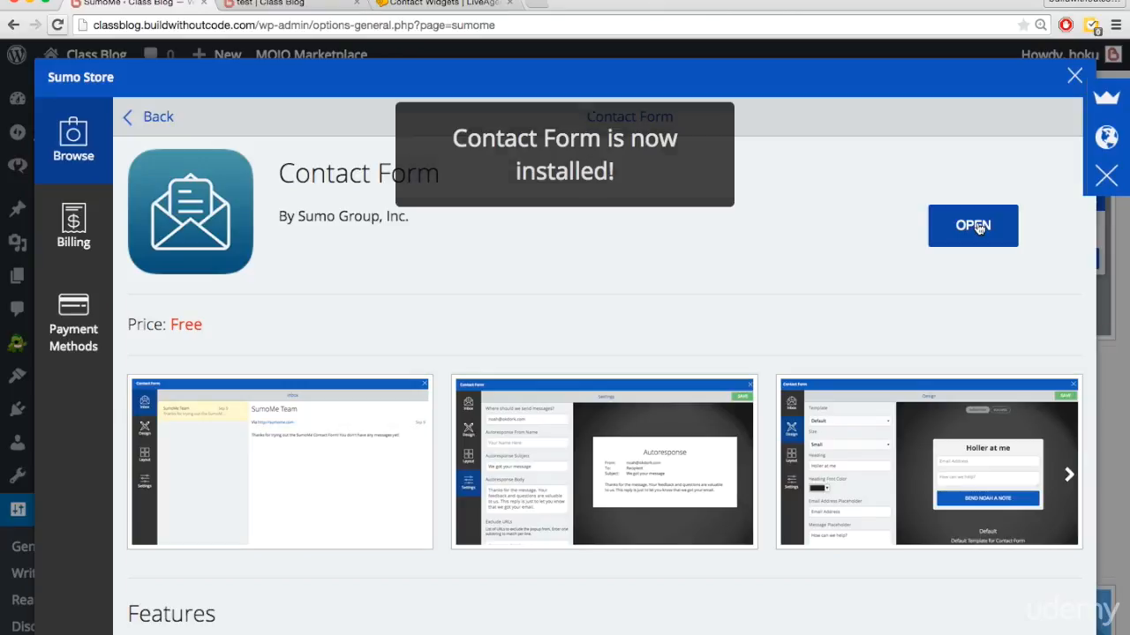
click(974, 225)
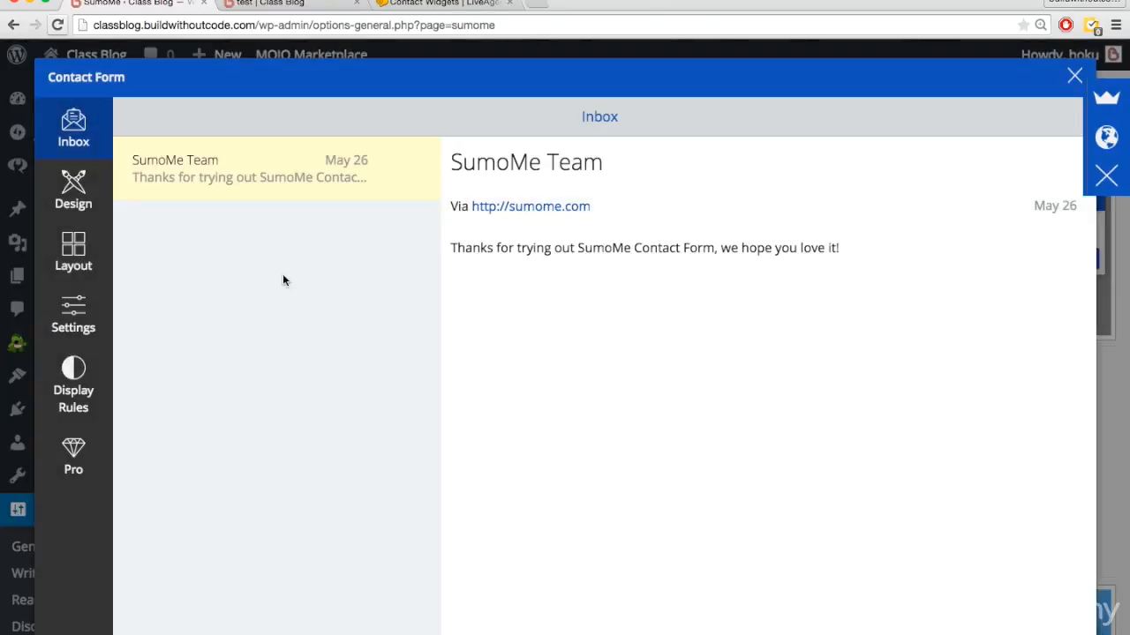
click(74, 187)
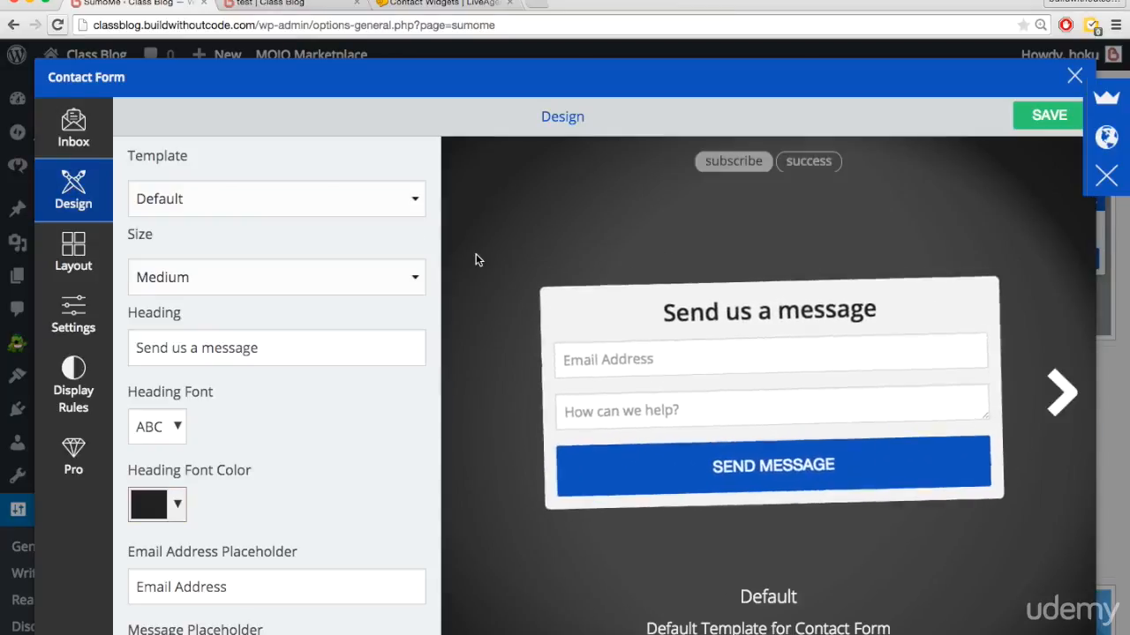
Try the Alert template for the contact form and switch back to the Default template.
click(415, 201)
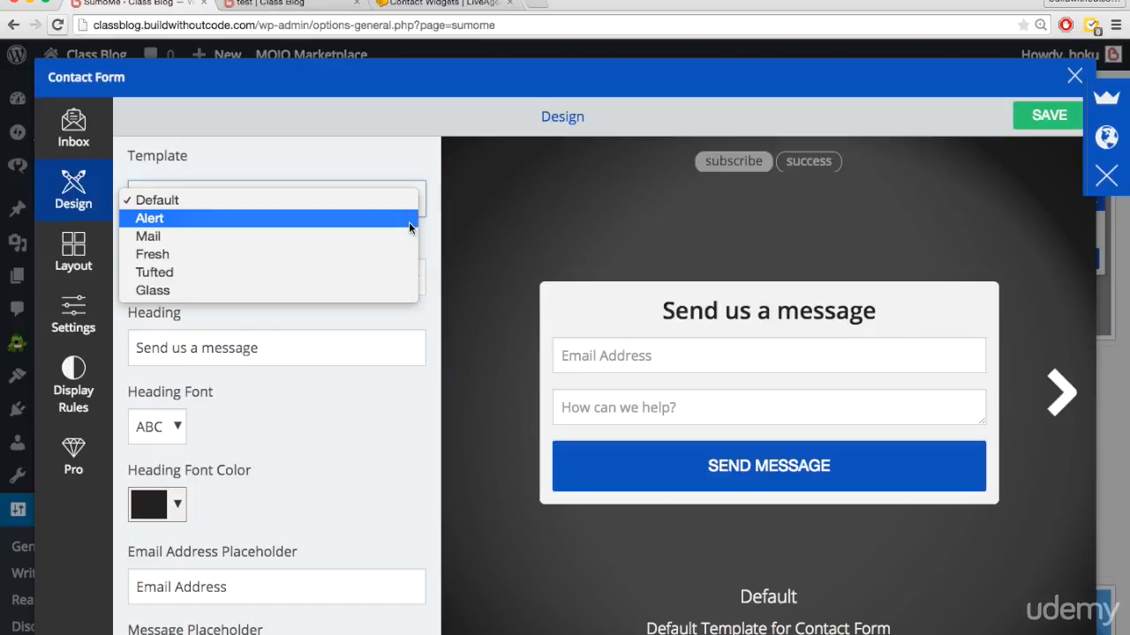
click(409, 222)
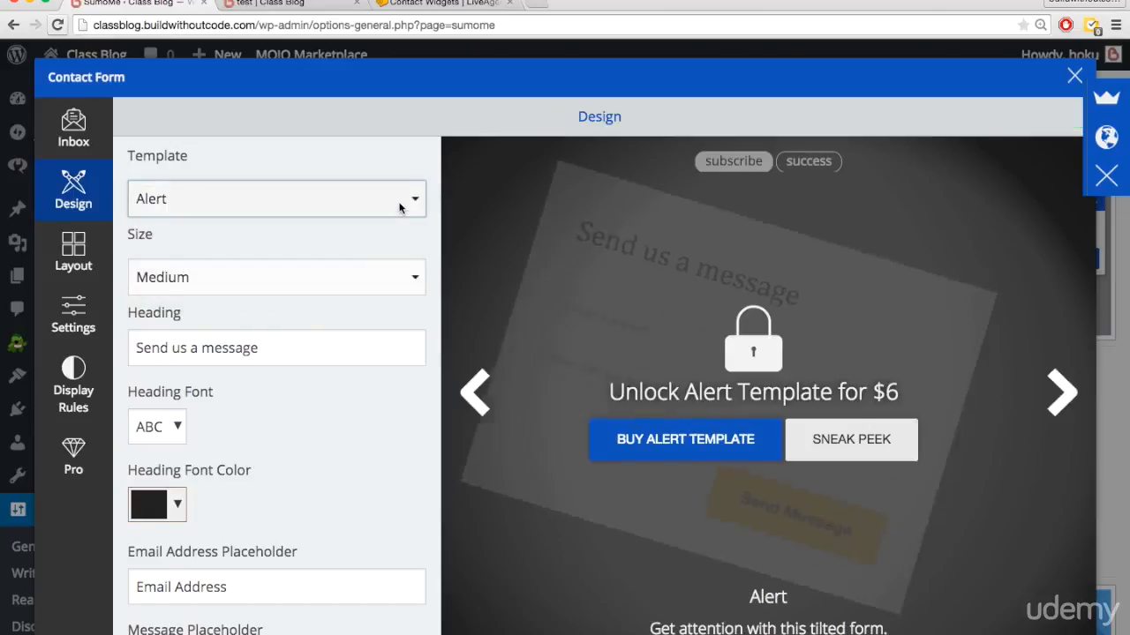
click(412, 198)
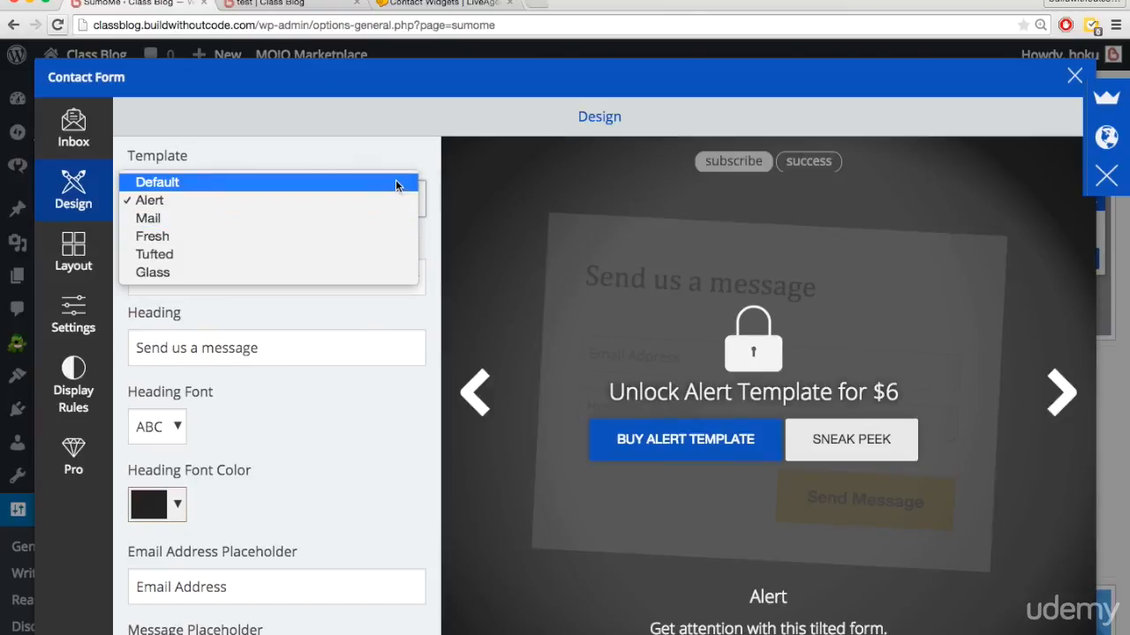
click(397, 182)
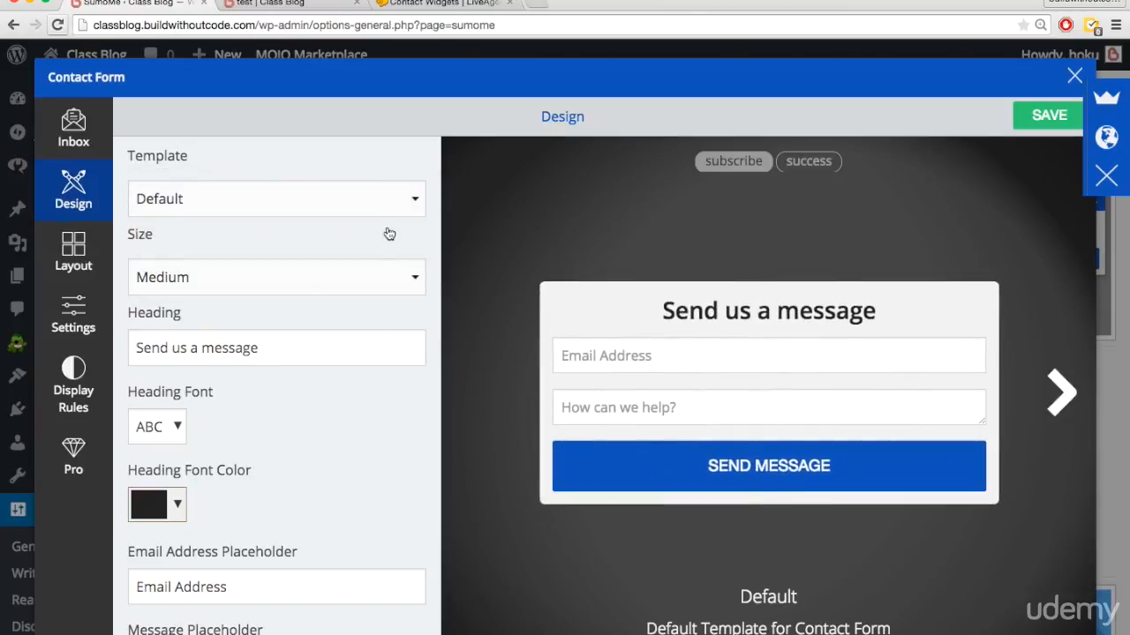
Examine the contact form's size, heading, placeholder, button and success message design options.
scroll(386, 235, down, 1)
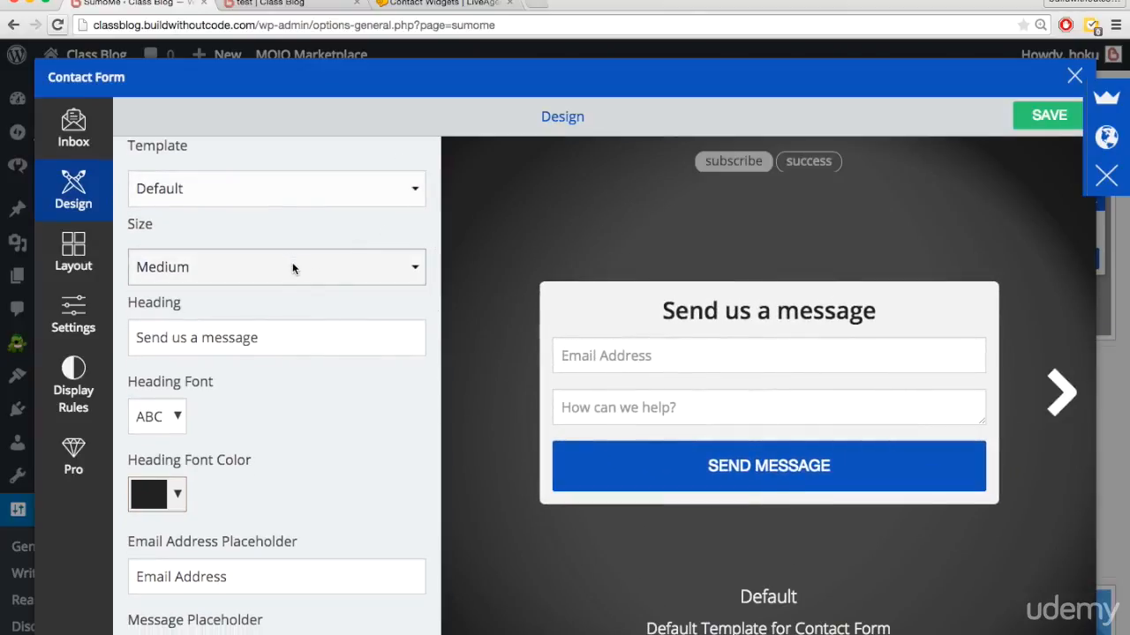
scroll(313, 391, down, 3)
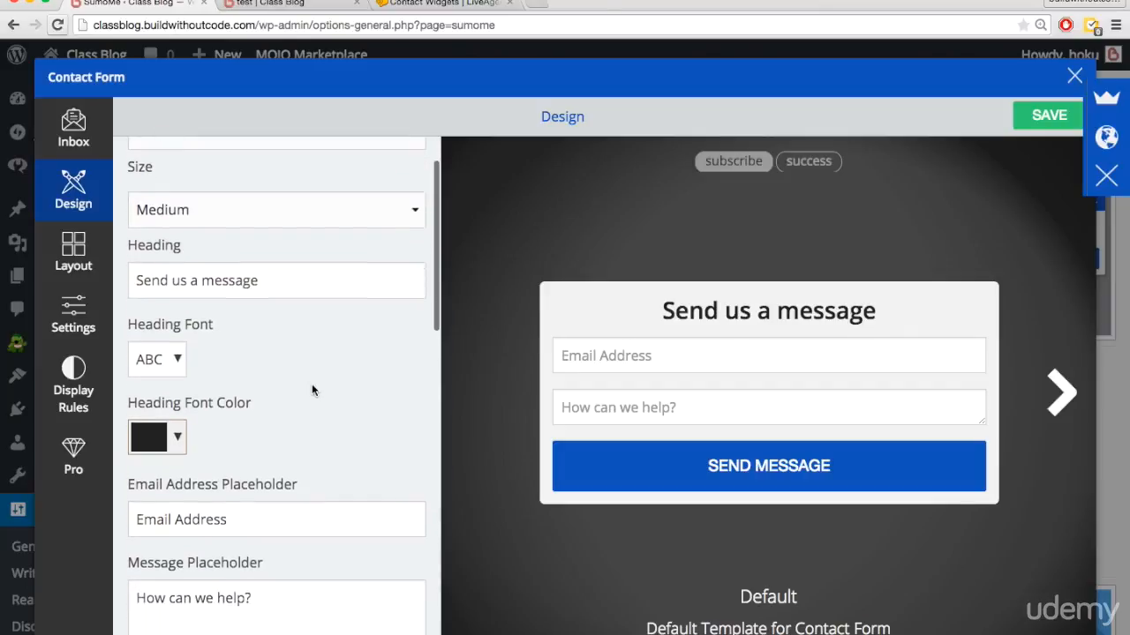
scroll(286, 341, down, 2)
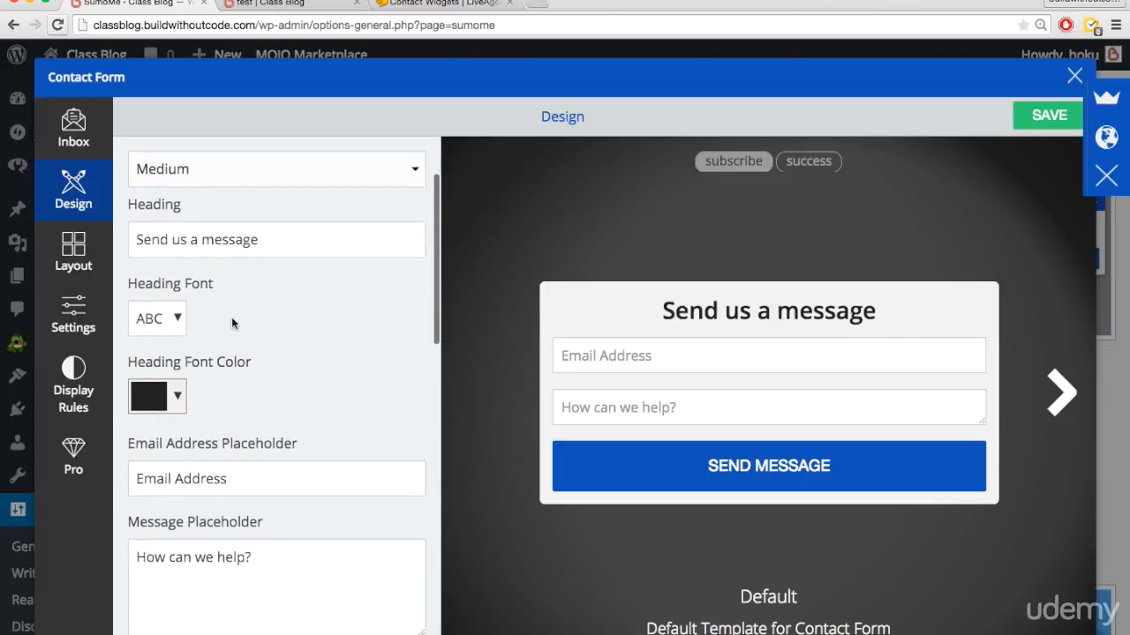
scroll(317, 387, down, 10)
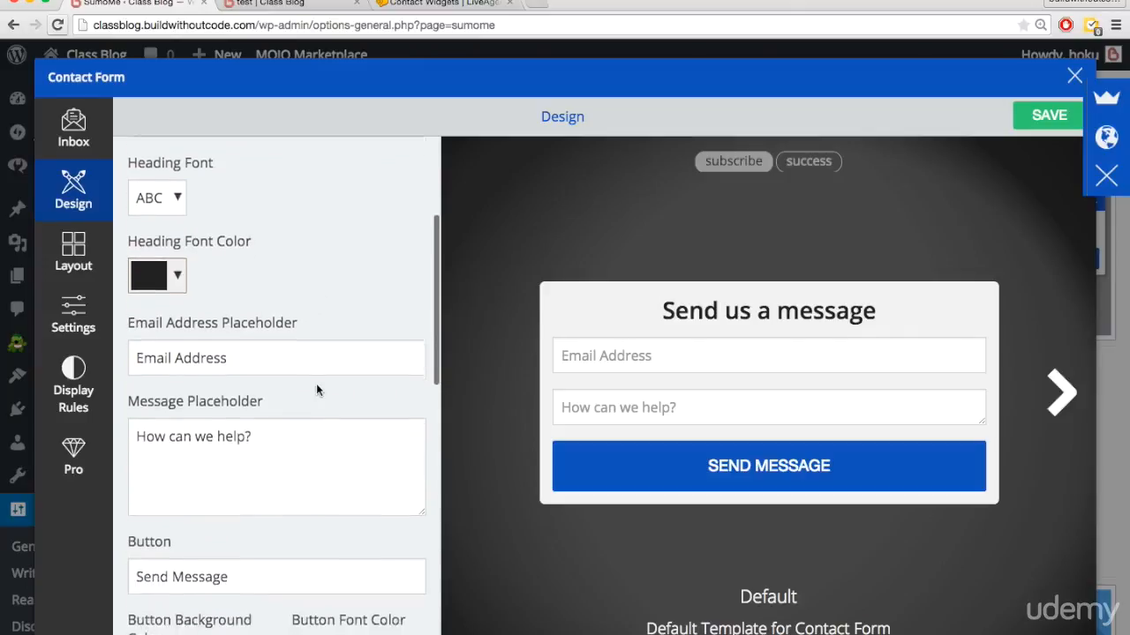
scroll(317, 384, down, 1)
click(244, 258)
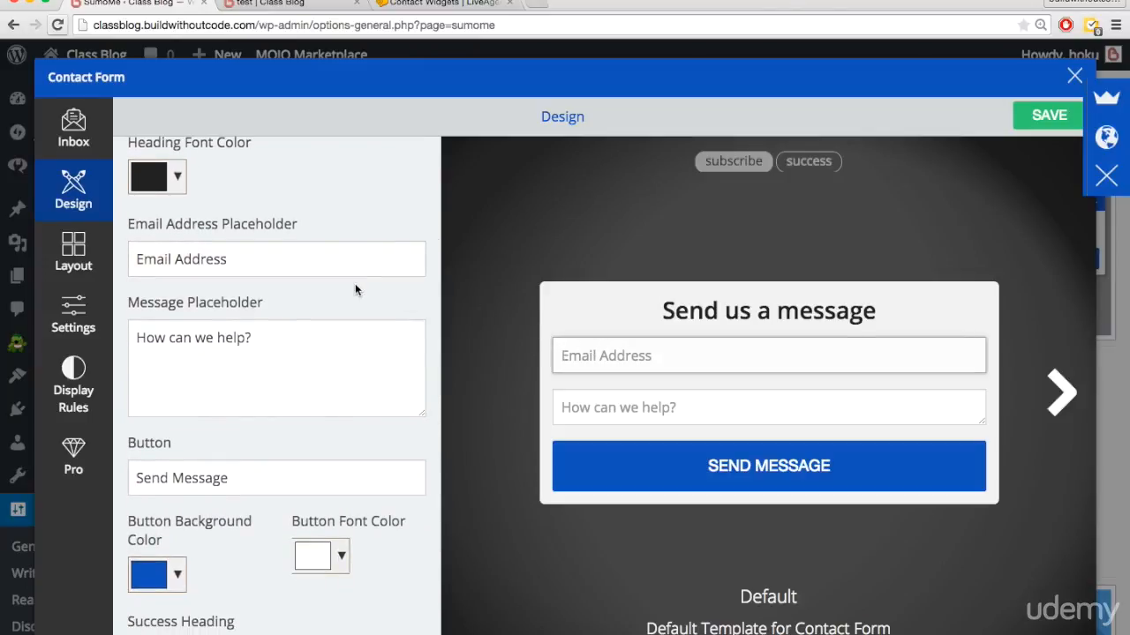
click(333, 348)
scroll(309, 346, down, 6)
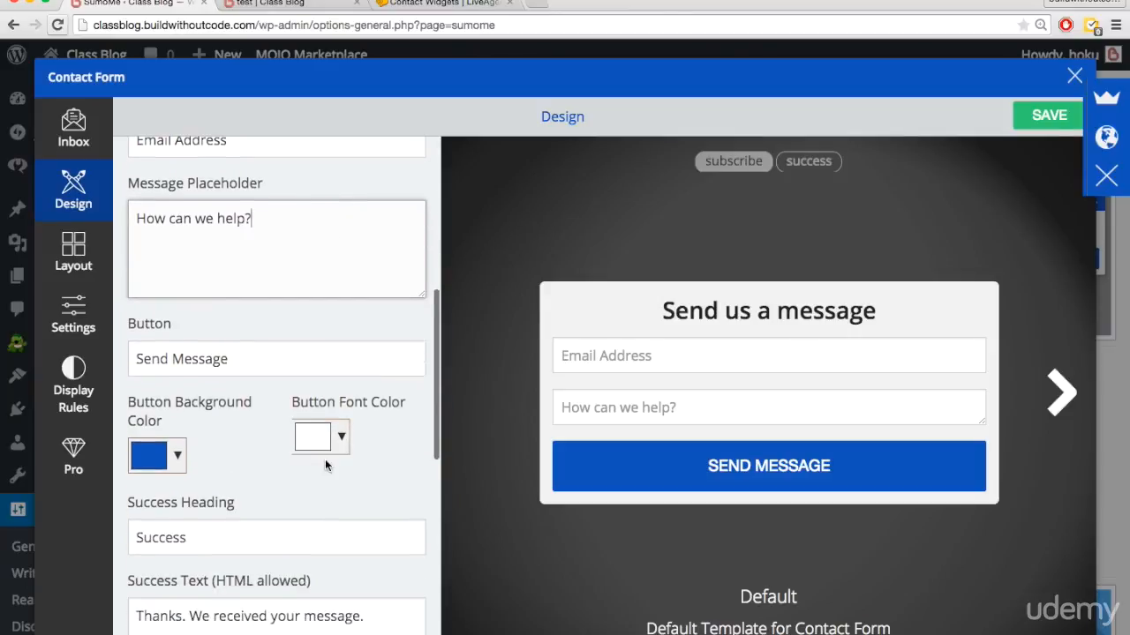
scroll(286, 433, down, 3)
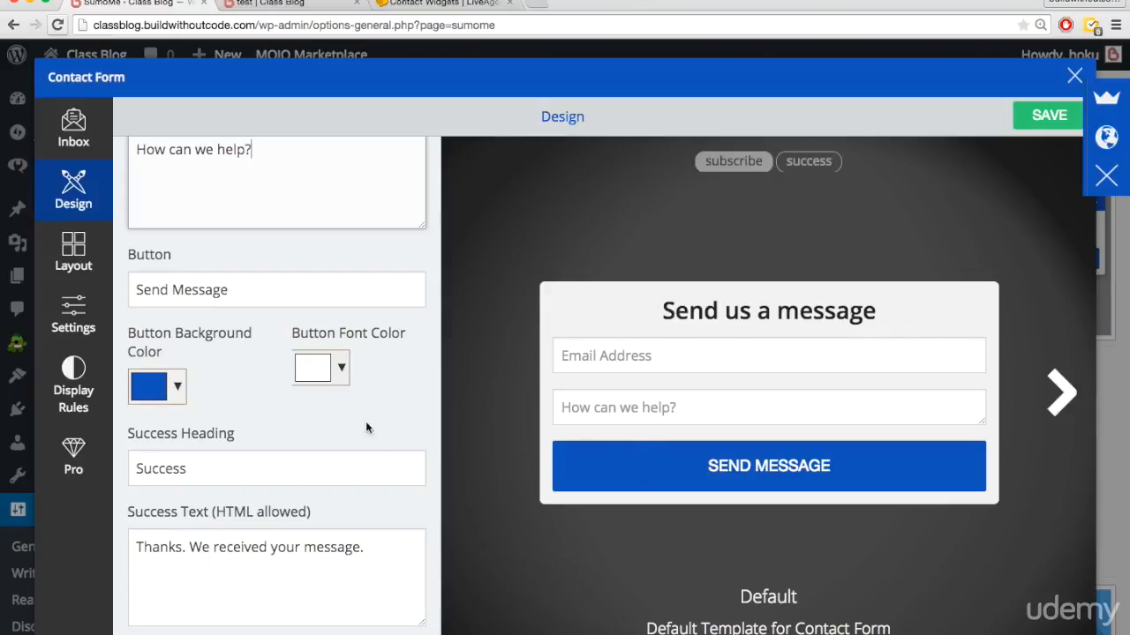
Switch to the Word document and copy the colour code #6B6B6B.
key(super+Tab)
key(super+Tab)
key(super+Tab)
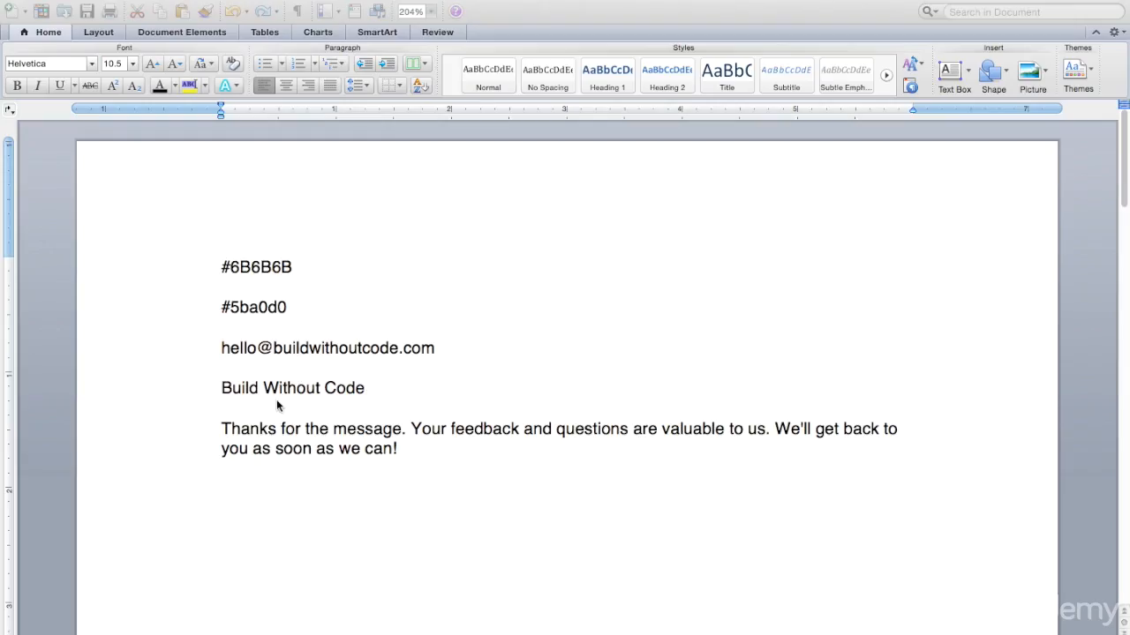
drag(297, 267, 219, 264)
key(super+c)
Return to the browser and set the contact form's button background colour to #6B6B6B.
key(super+Tab)
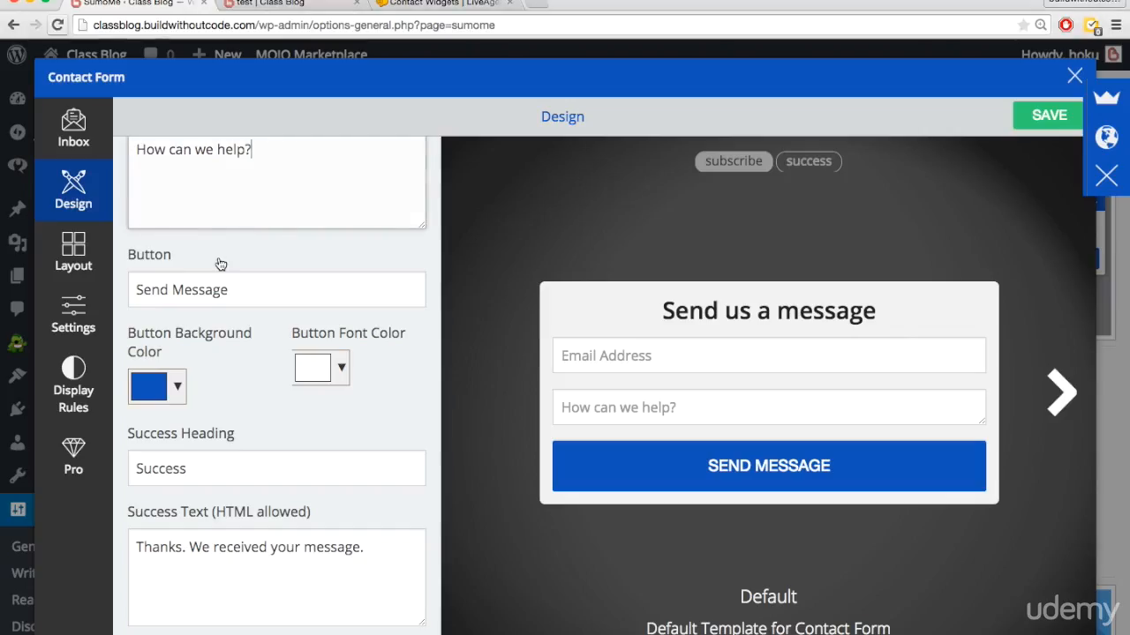
click(179, 388)
click(231, 562)
triple_click(230, 562)
key(super+v)
click(278, 587)
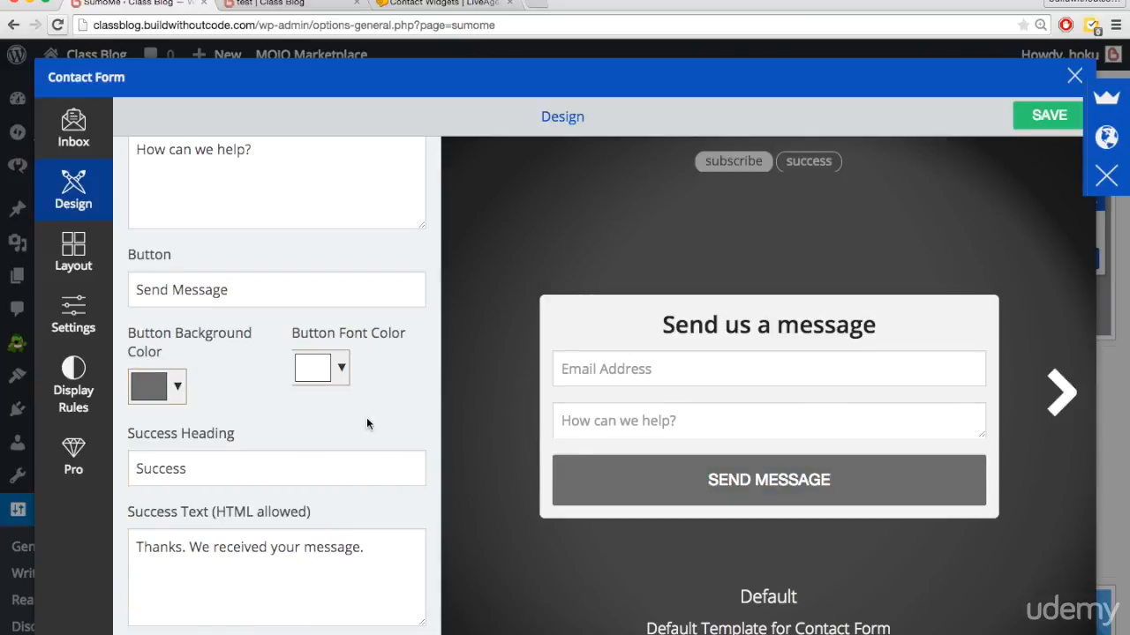
Preview the contact form's success message and return to the subscribe preview.
scroll(368, 425, down, 7)
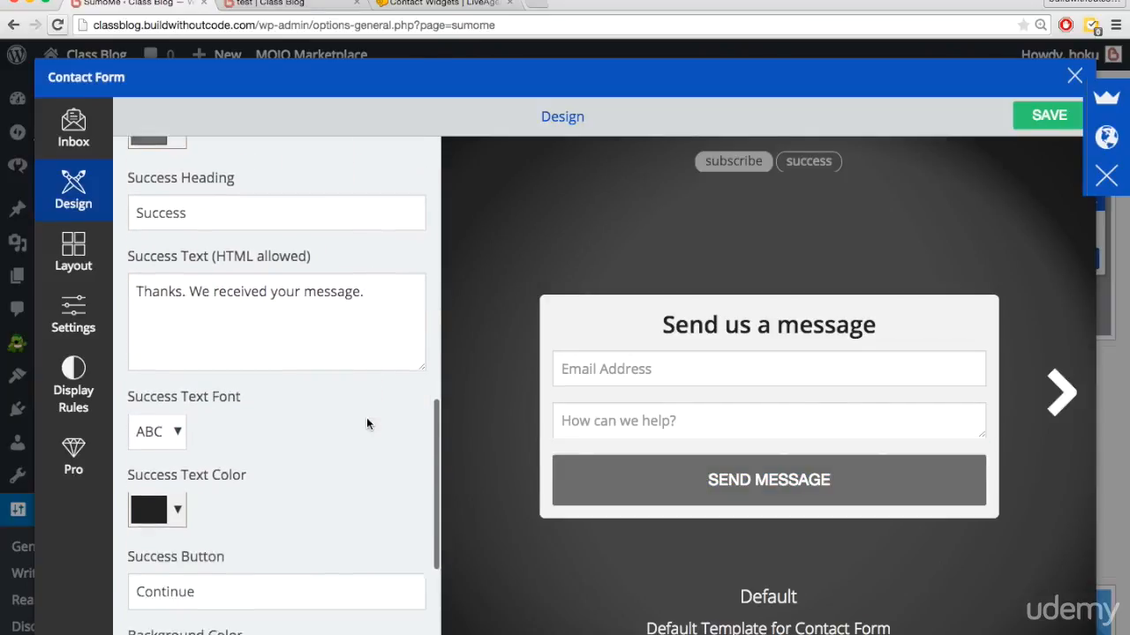
scroll(369, 425, up, 2)
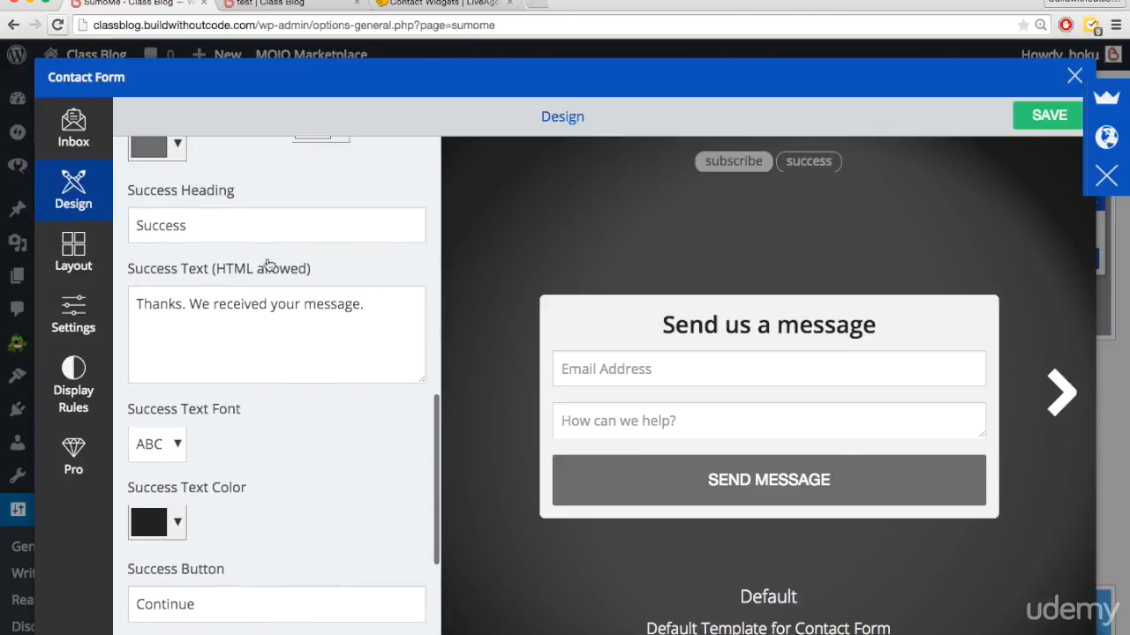
click(816, 163)
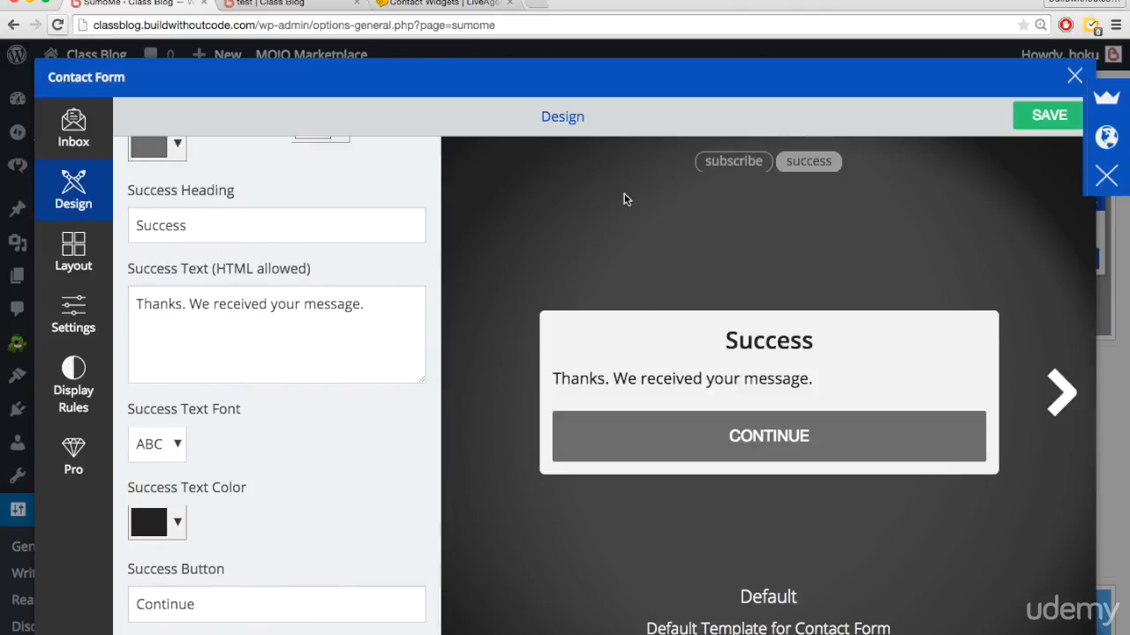
click(733, 161)
Set the contact form's background colour to white, #ffffff.
scroll(310, 454, down, 2)
scroll(311, 453, down, 3)
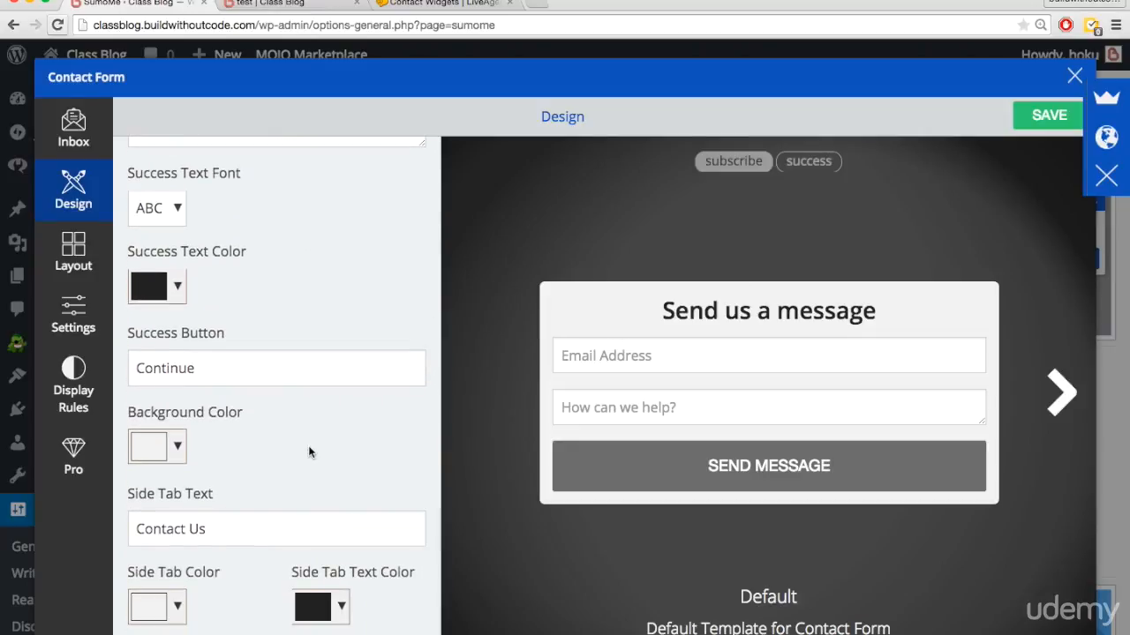
scroll(309, 452, down, 1)
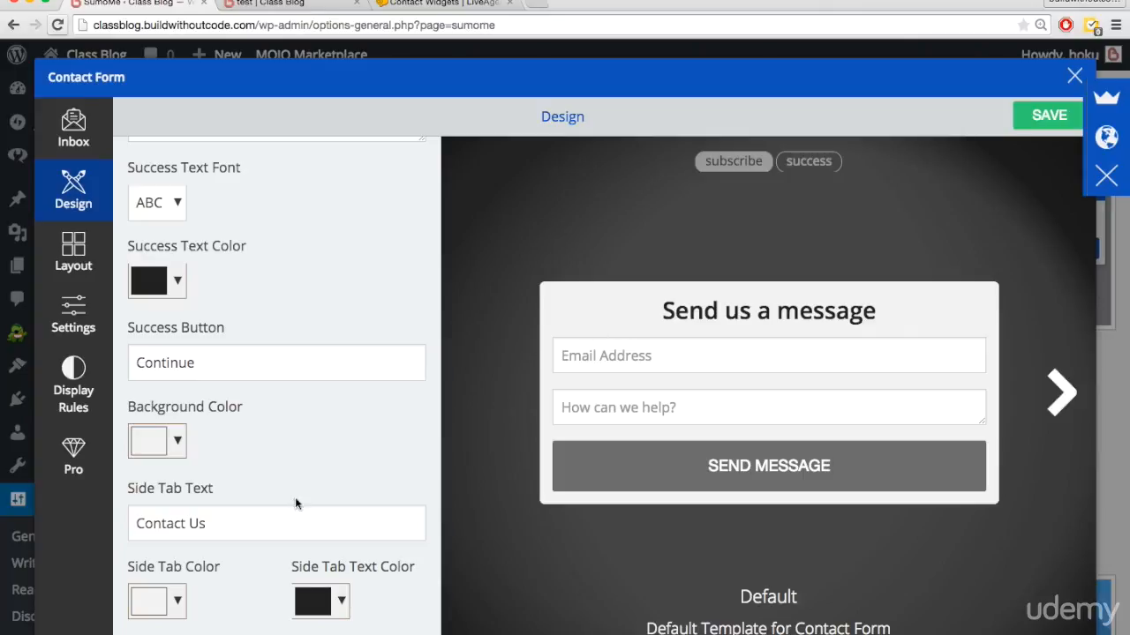
click(176, 441)
click(161, 492)
drag(161, 491, 137, 469)
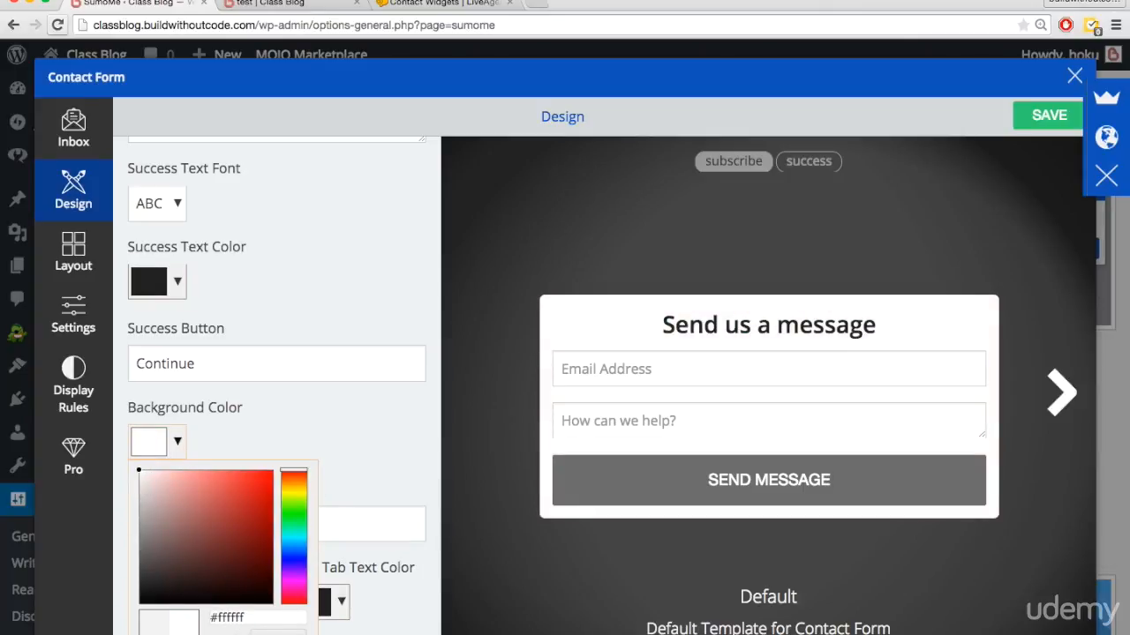
click(279, 633)
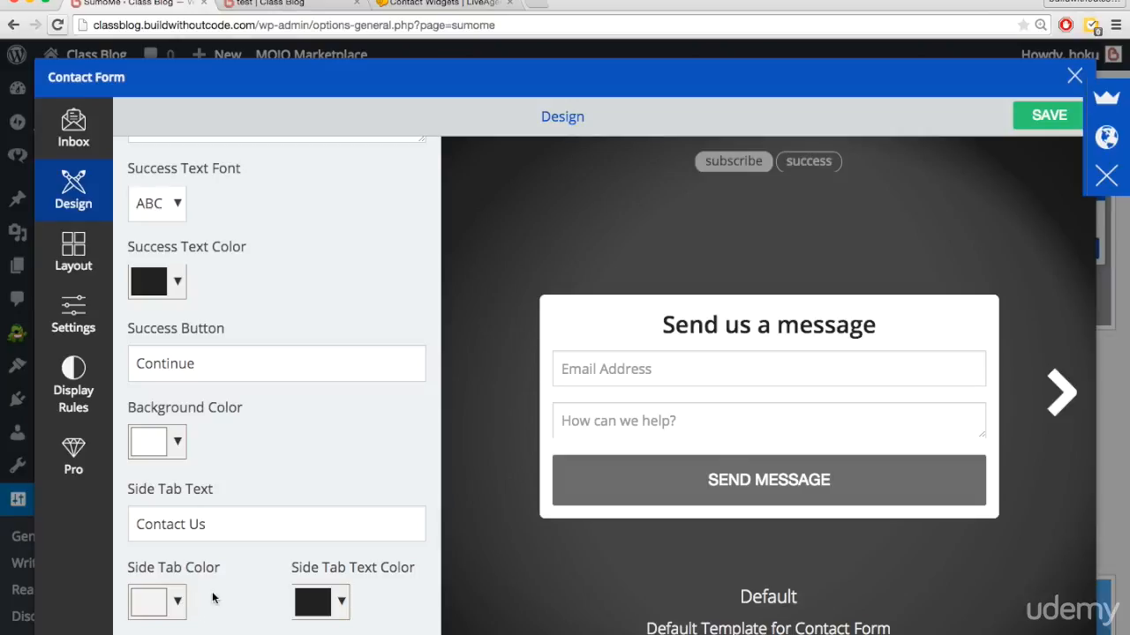
Switch to the Word document and copy the colour code #5ba0d0.
key(super+Tab)
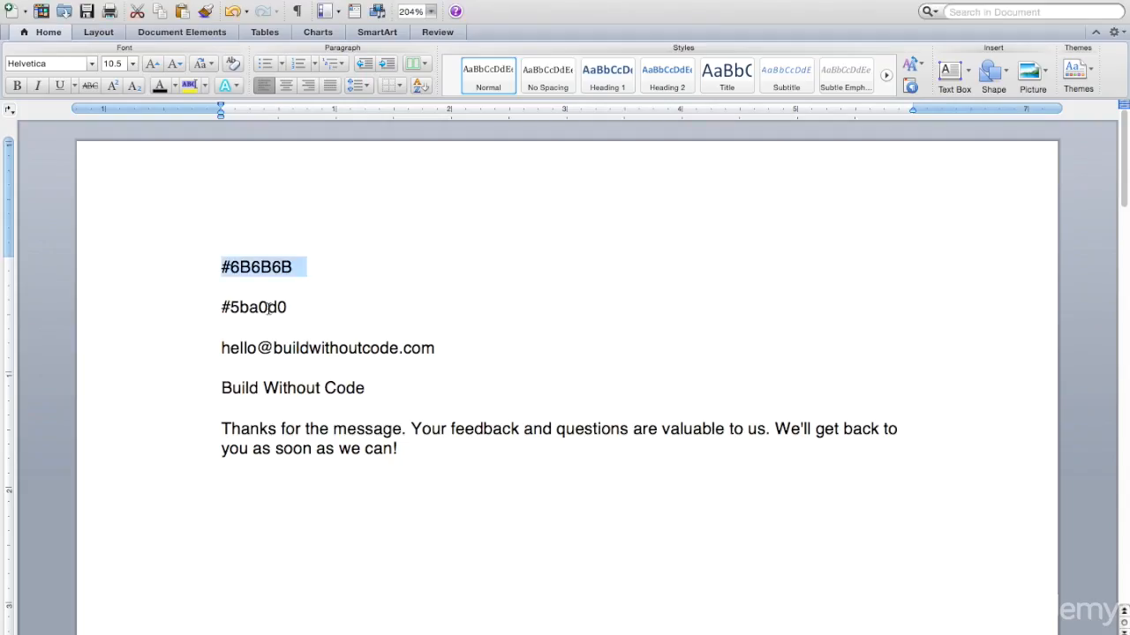
triple_click(270, 307)
key(ctrl+c)
Return to the browser and set the contact form's side tab colour to #5ba0d0.
key(super+Tab)
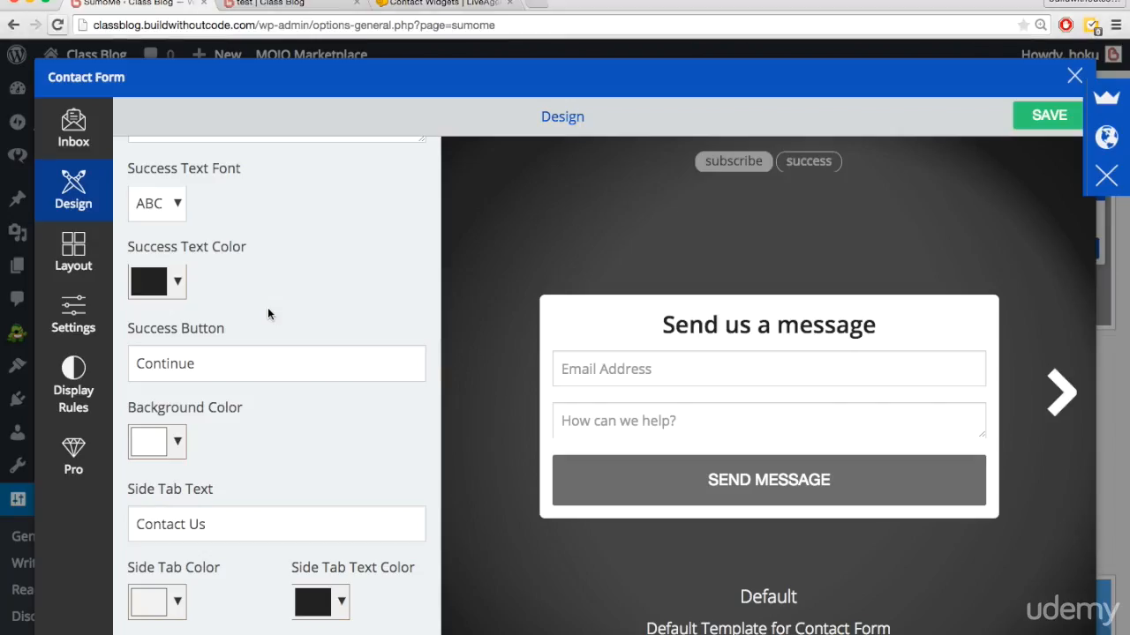
click(172, 601)
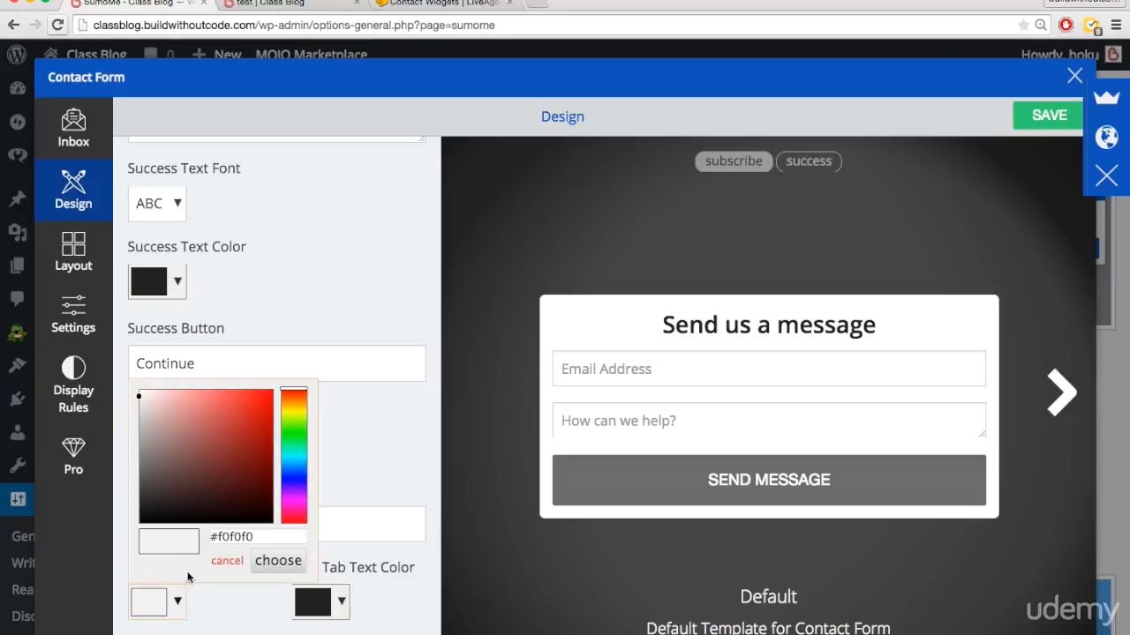
triple_click(227, 533)
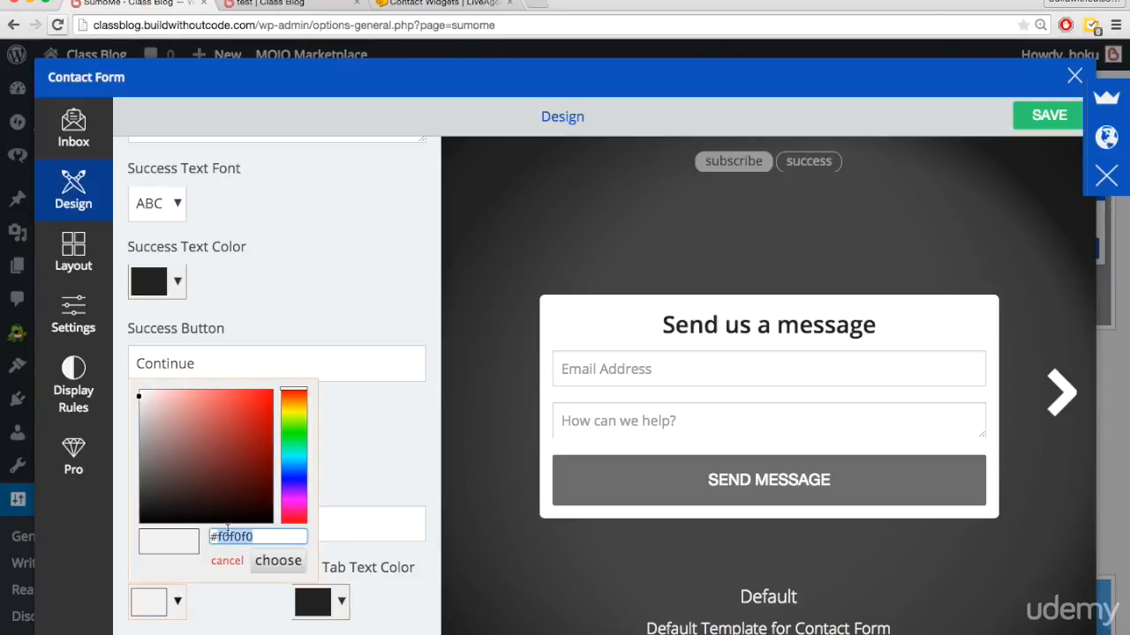
key(ctrl+v)
click(272, 561)
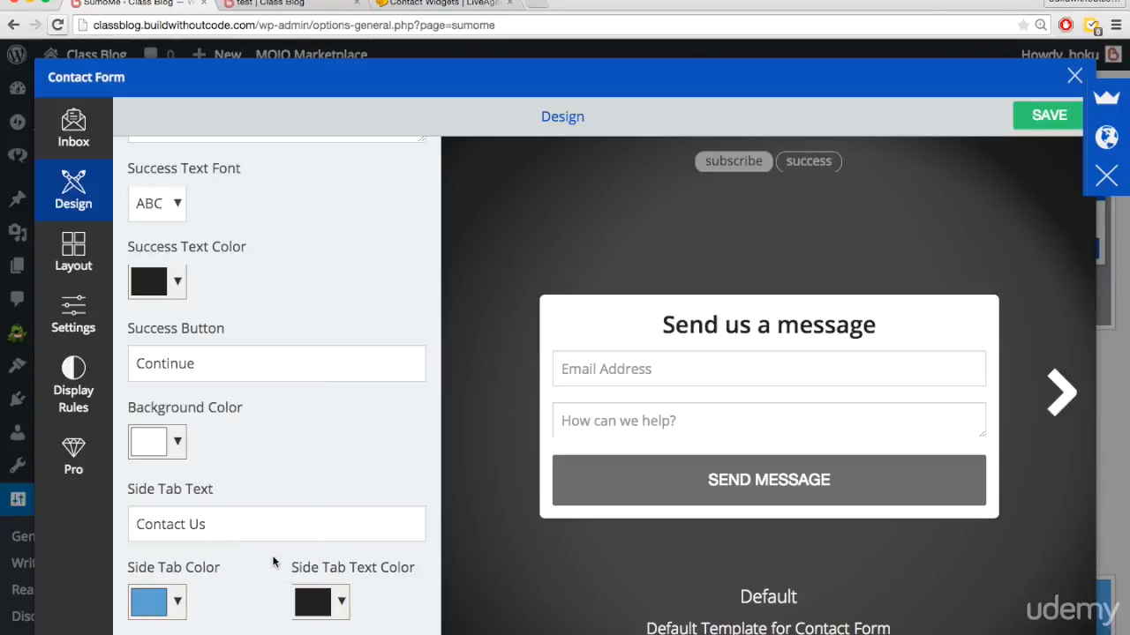
Set the side tab text colour to white and save the contact form design.
click(339, 602)
drag(325, 495, 305, 386)
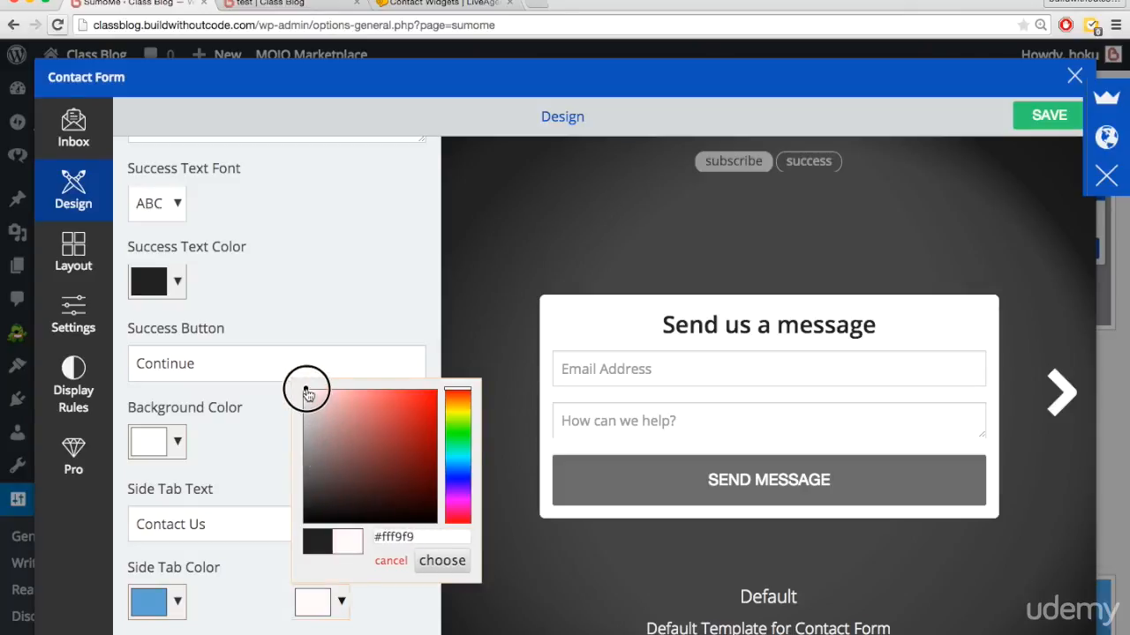
click(441, 561)
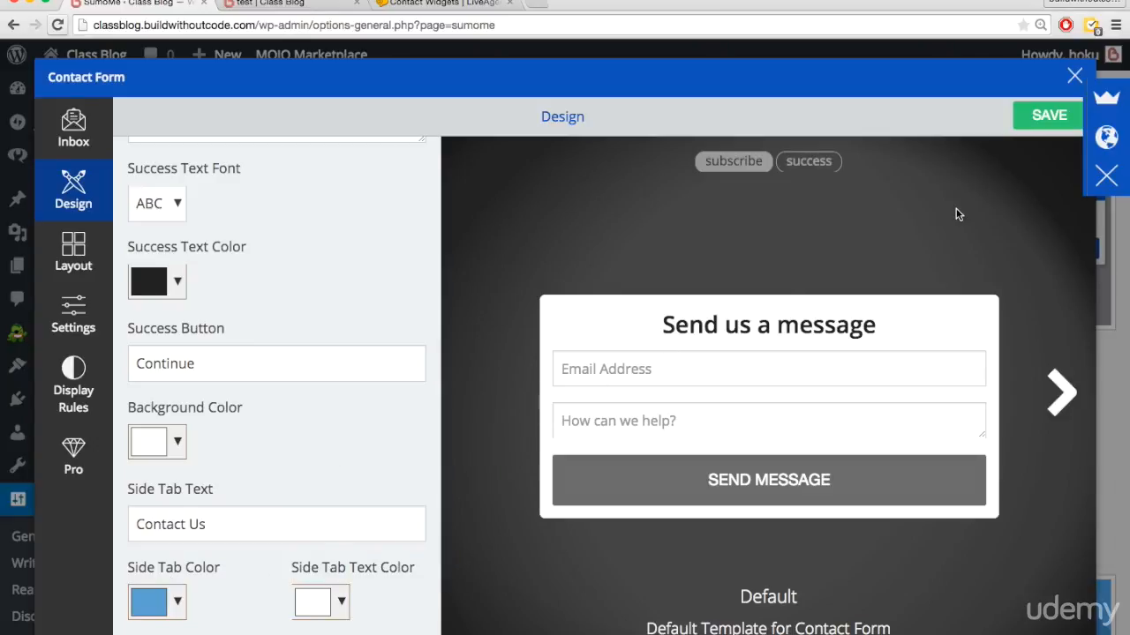
click(1036, 119)
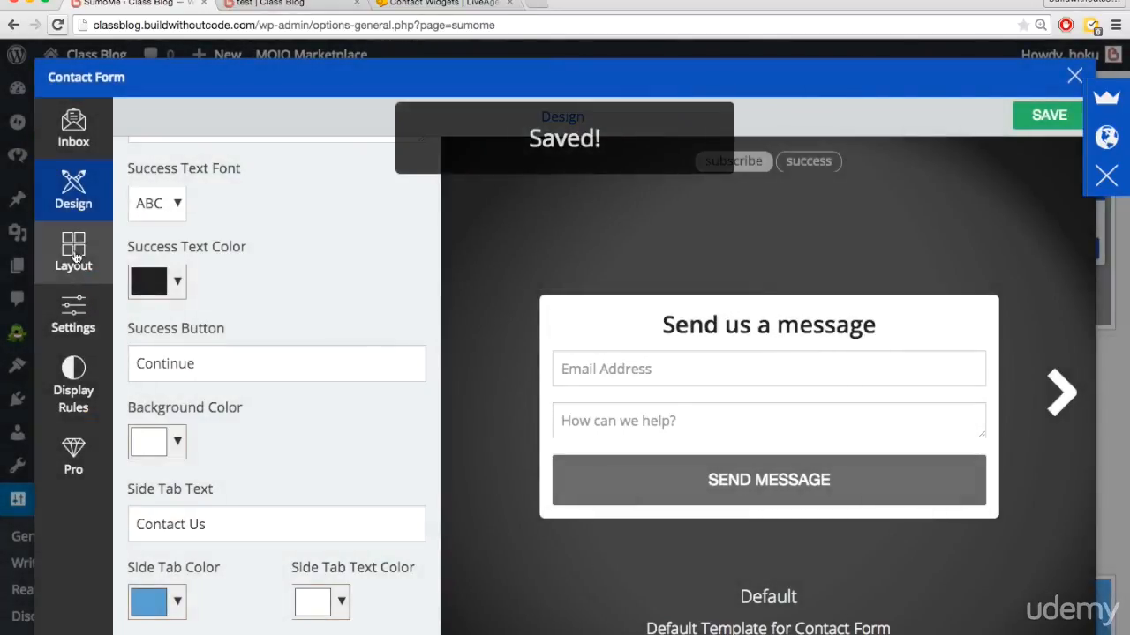
Place the contact form as a side tab on the right edge of the desktop layout, consulting the LiveAgent page's contact tab as an example.
click(76, 258)
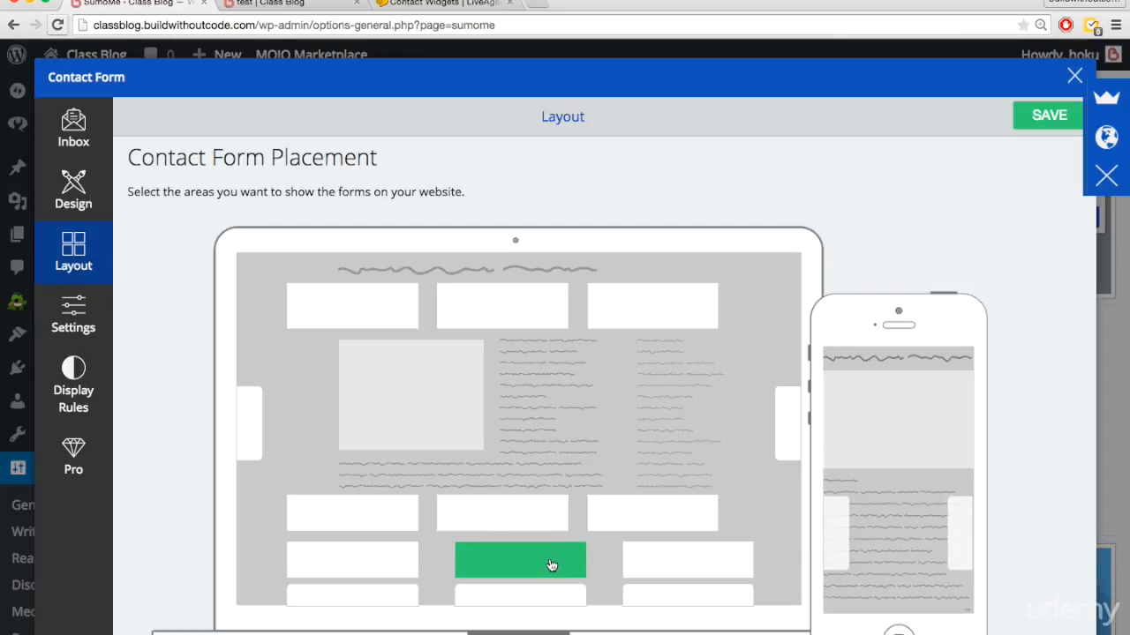
click(783, 437)
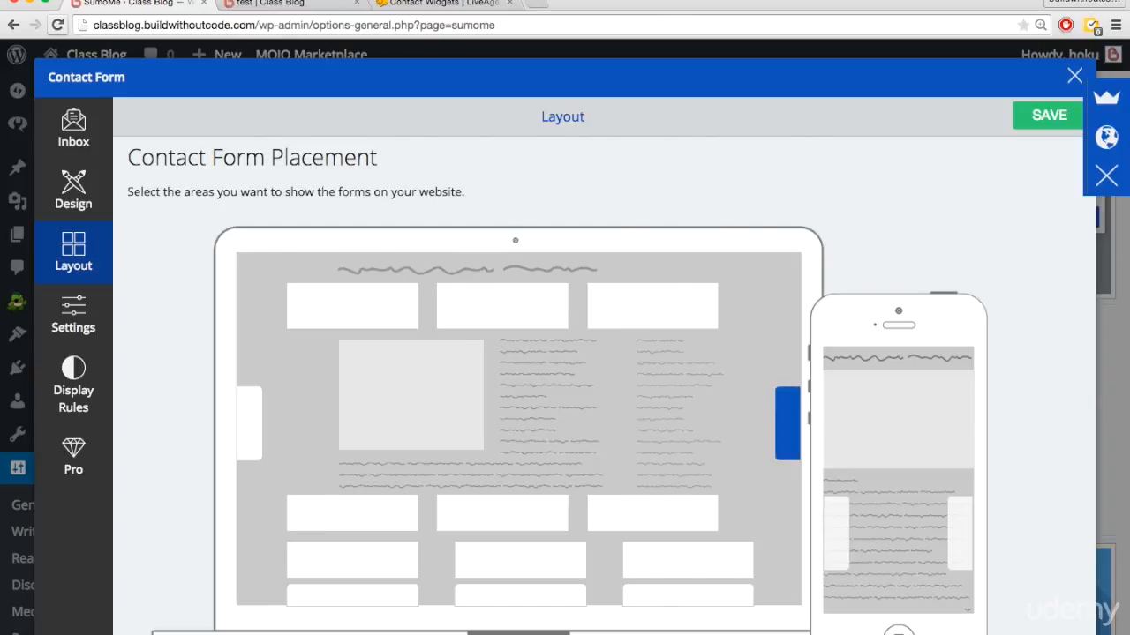
key(ctrl+shift+Tab)
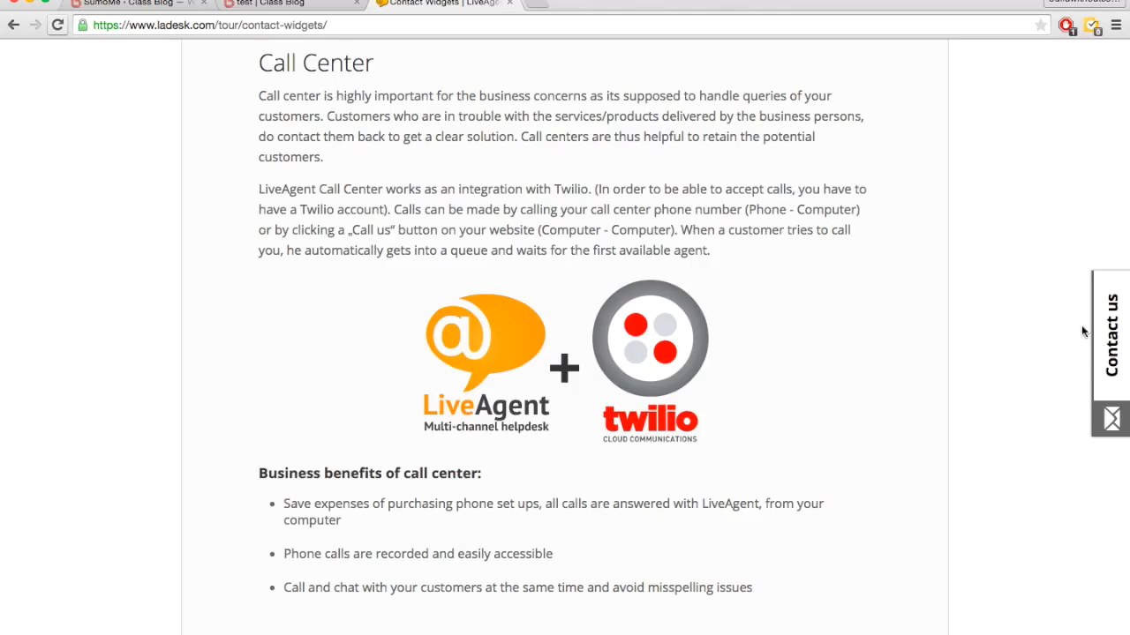
key(ctrl+Tab)
click(786, 439)
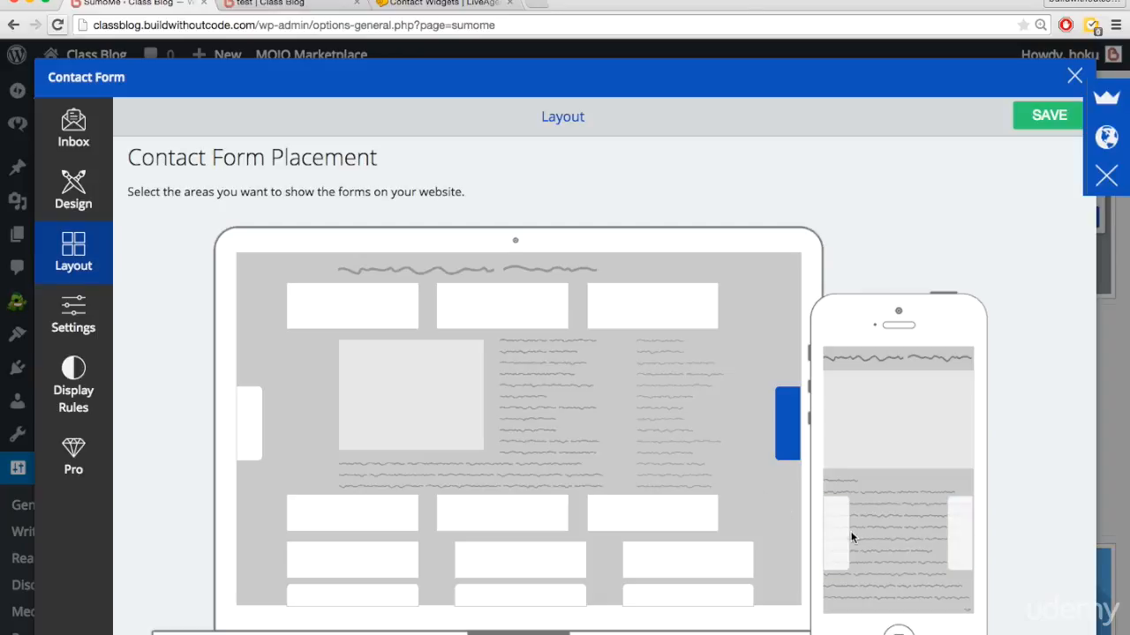
Check the test post's page for the placement areas and save the contact form layout.
scroll(900, 539, down, 3)
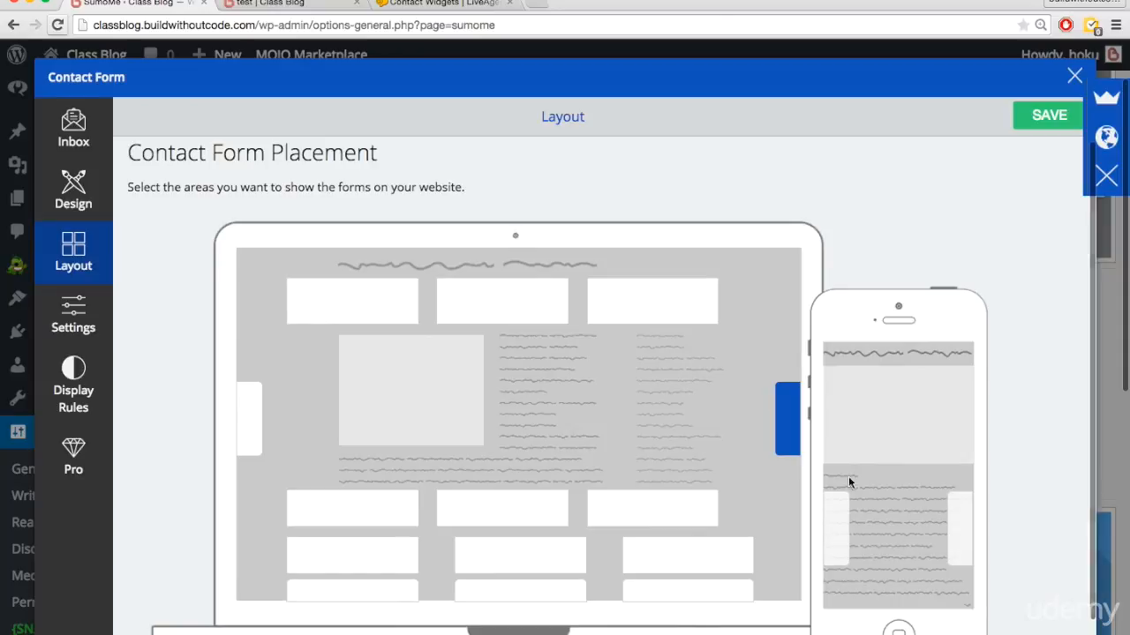
key(ctrl+Tab)
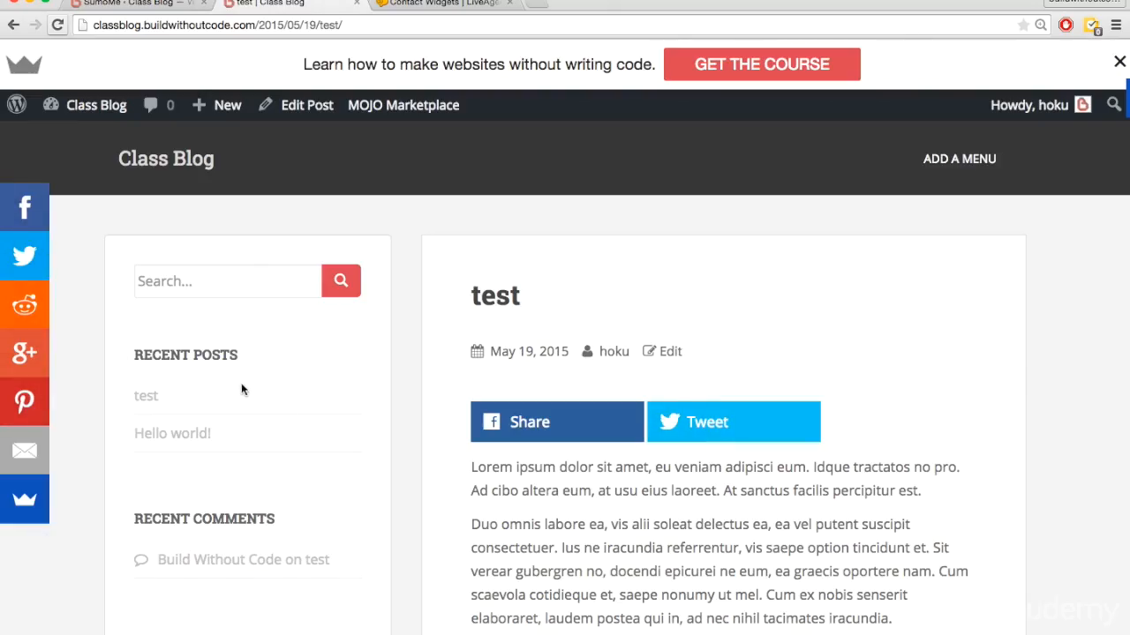
key(ctrl+shift+Tab)
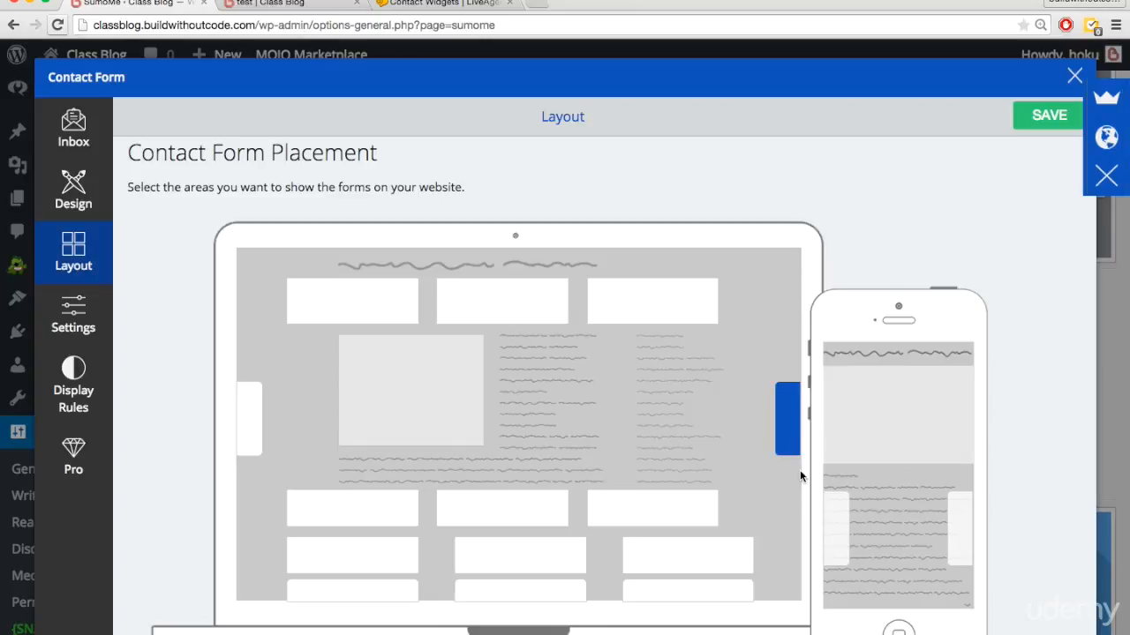
scroll(630, 484, down, 1)
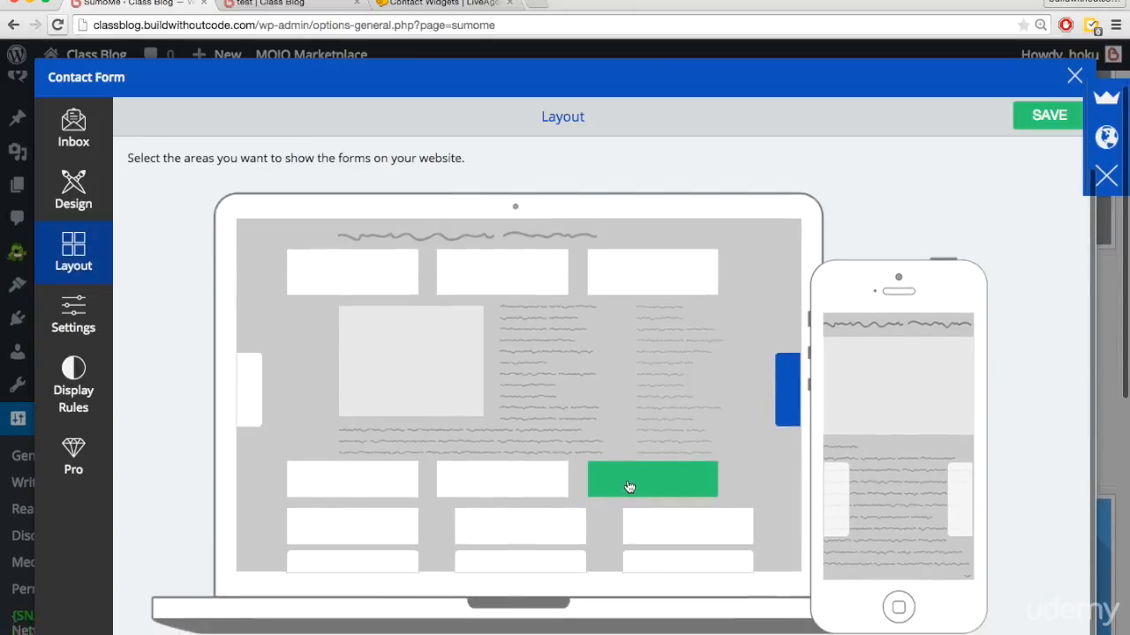
scroll(628, 488, up, 1)
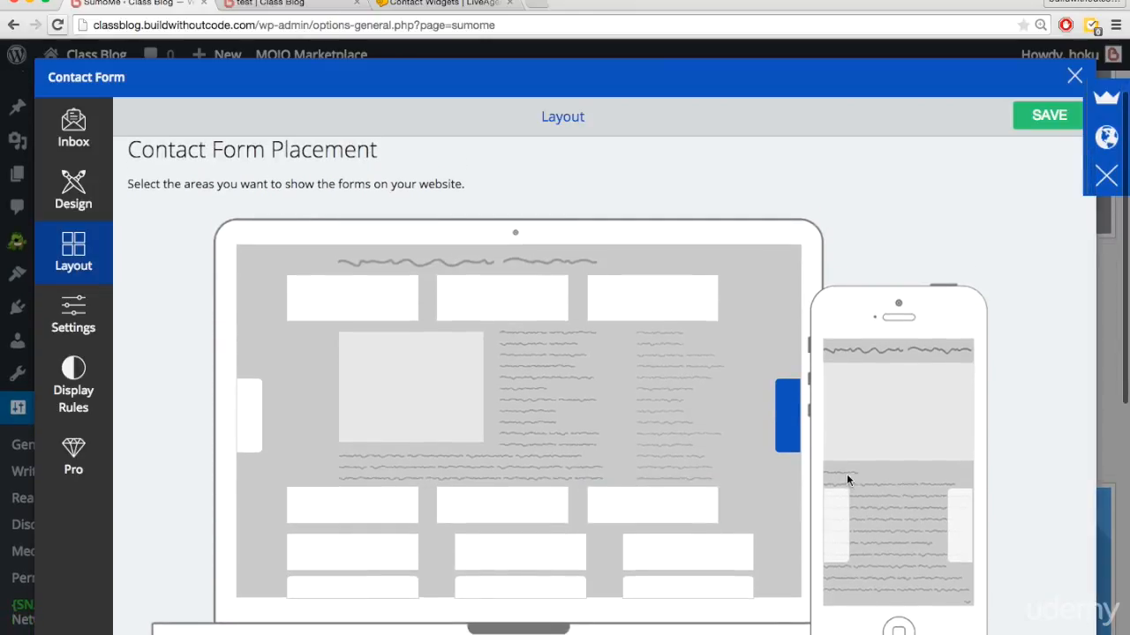
click(1038, 121)
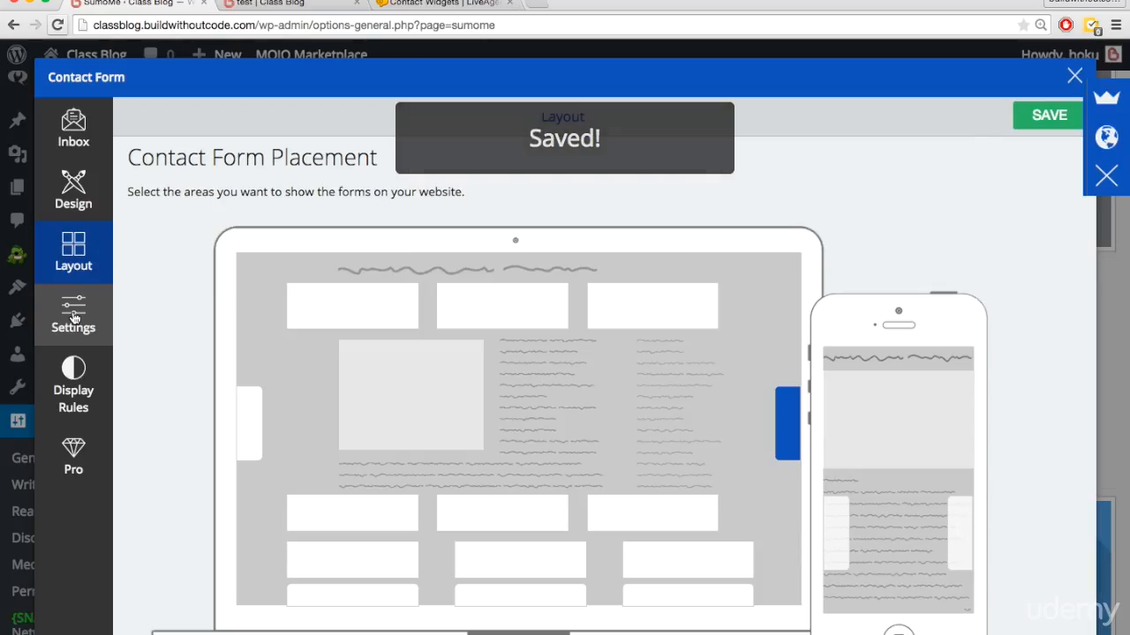
Open the contact form's settings and replace the address that receives messages with the prepared contact e-mail.
click(74, 318)
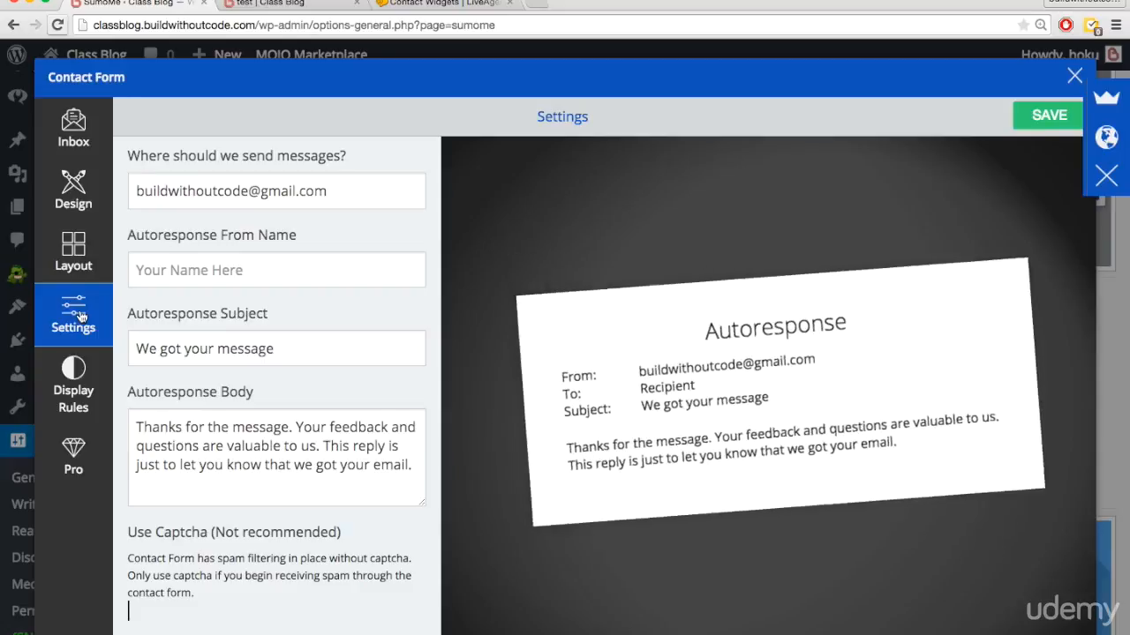
double_click(263, 187)
click(328, 191)
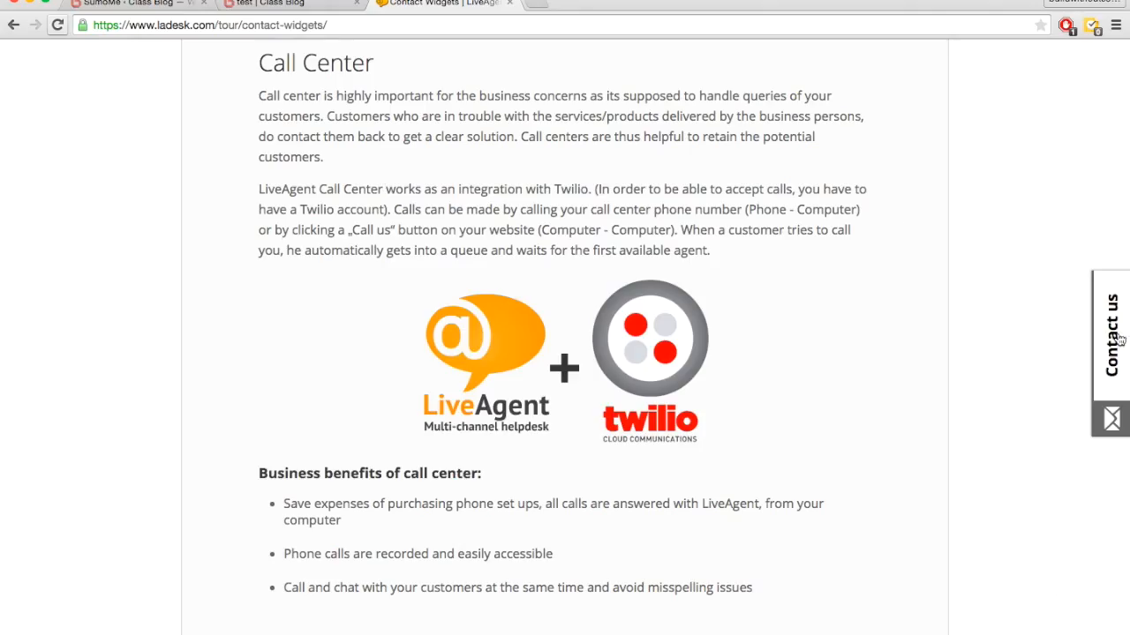
click(1114, 340)
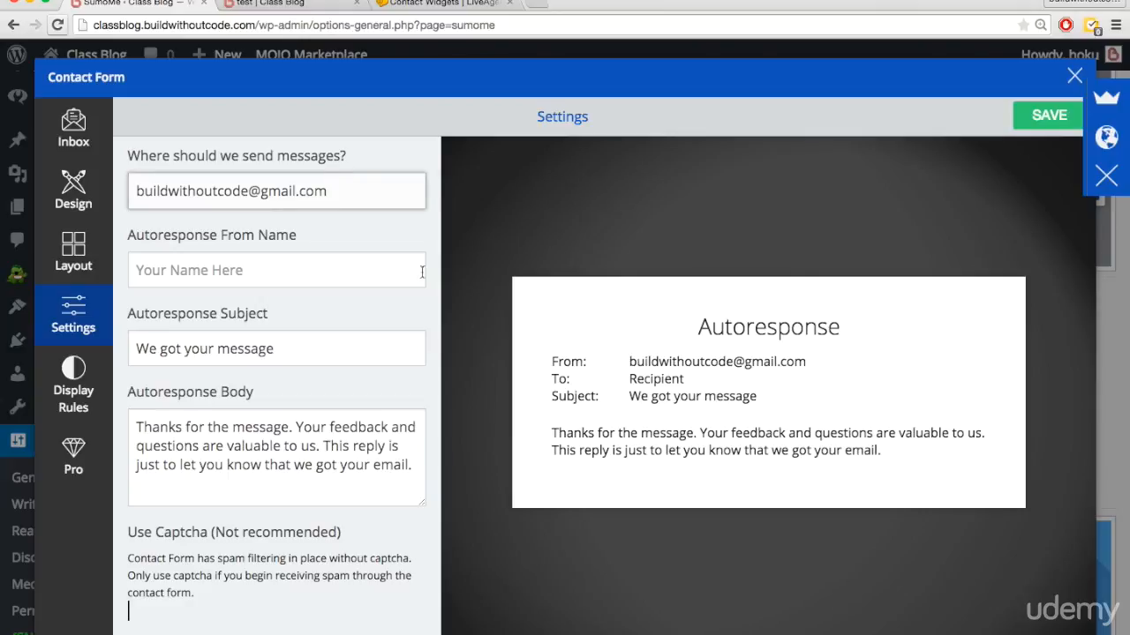
triple_click(242, 192)
key(super+v)
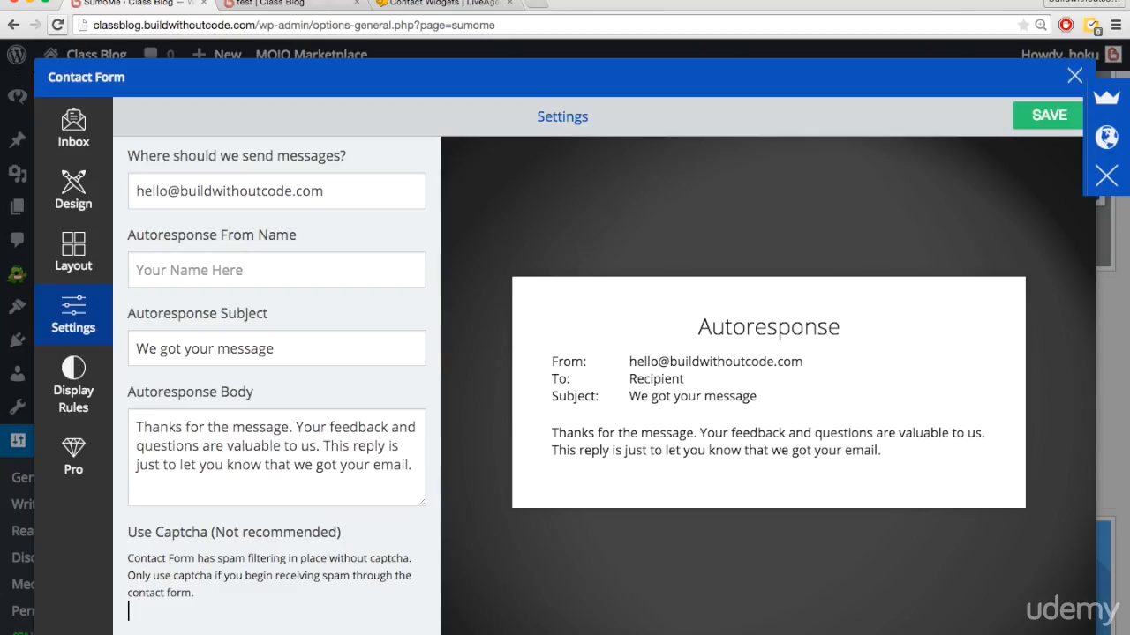
Copy "Build Without Code" from the Word document and enter it as the Autoresponse From Name in the browser.
click(263, 265)
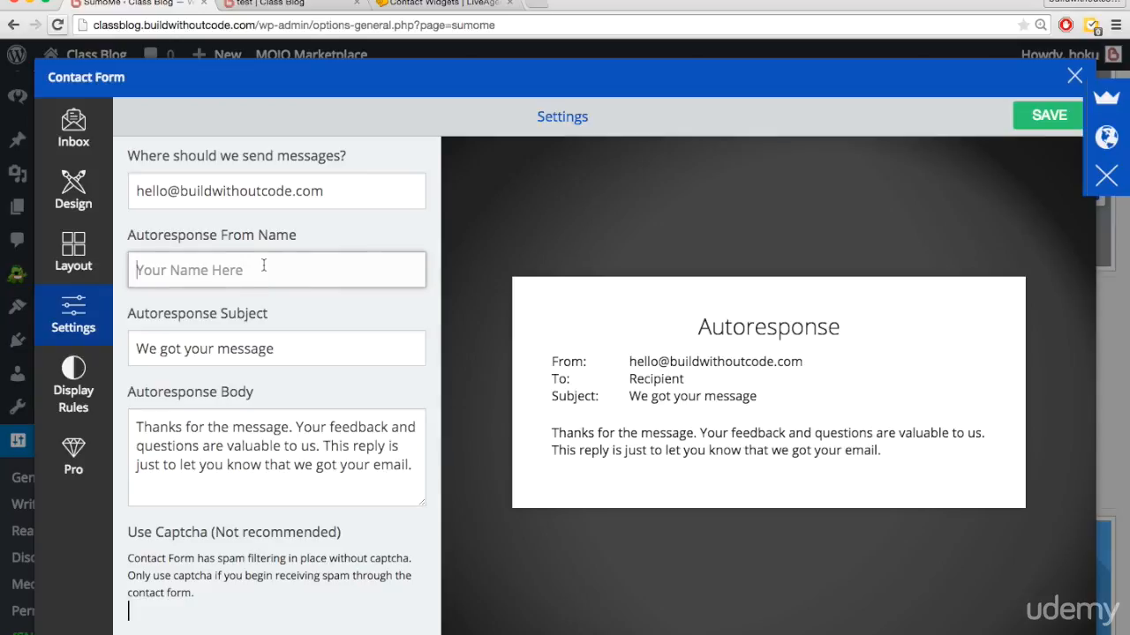
key(super+Tab)
key(super+Tab)
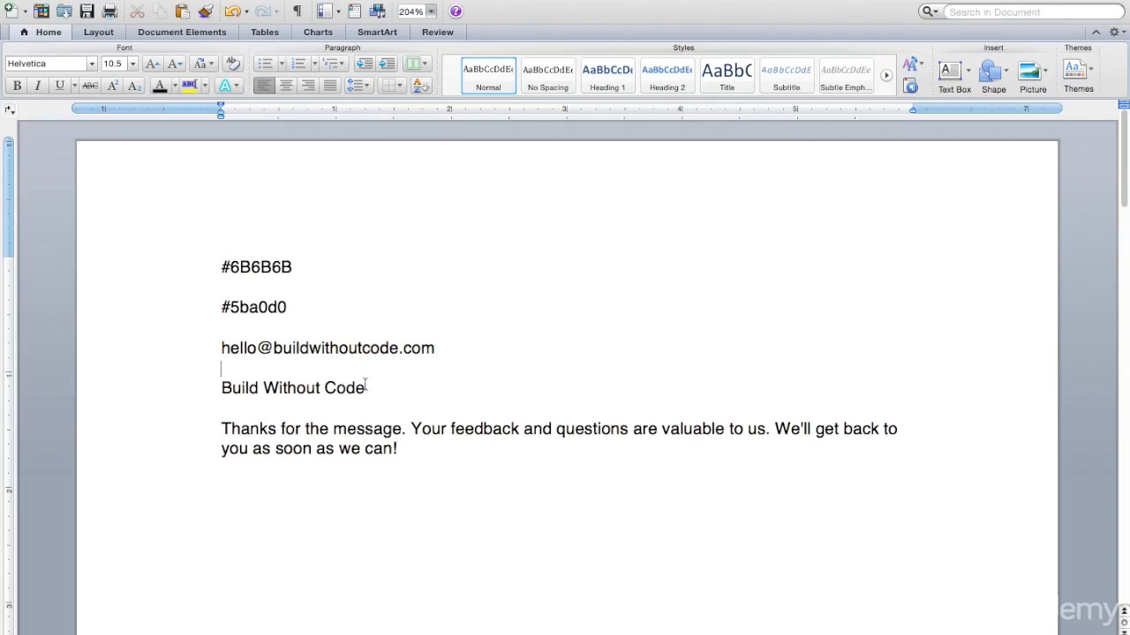
drag(366, 388, 223, 389)
key(super+c)
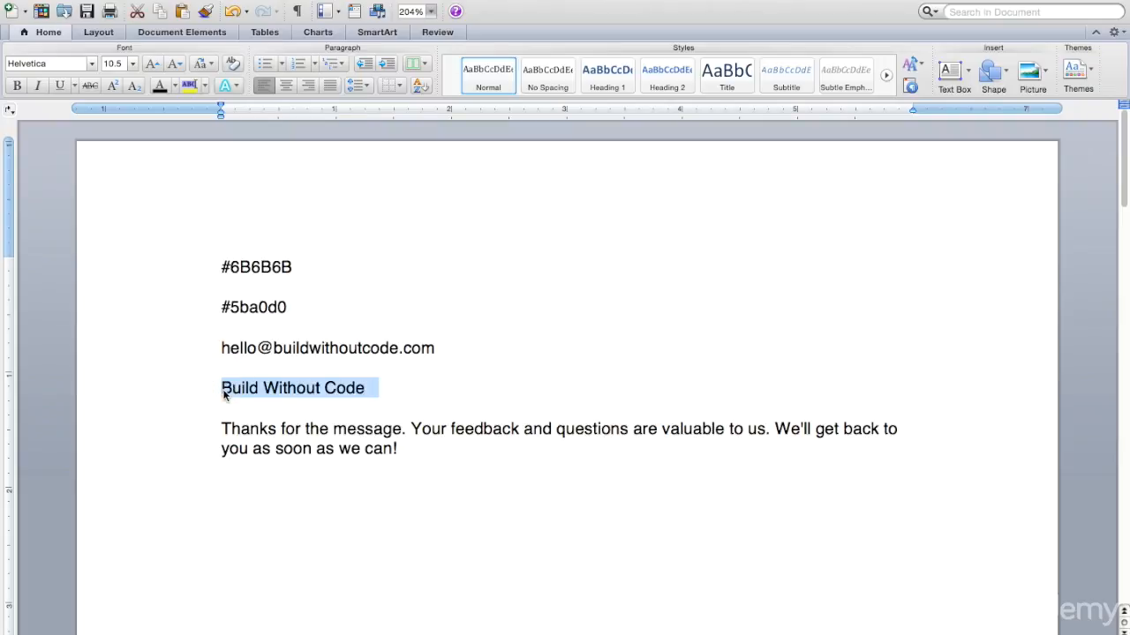
key(super+Tab)
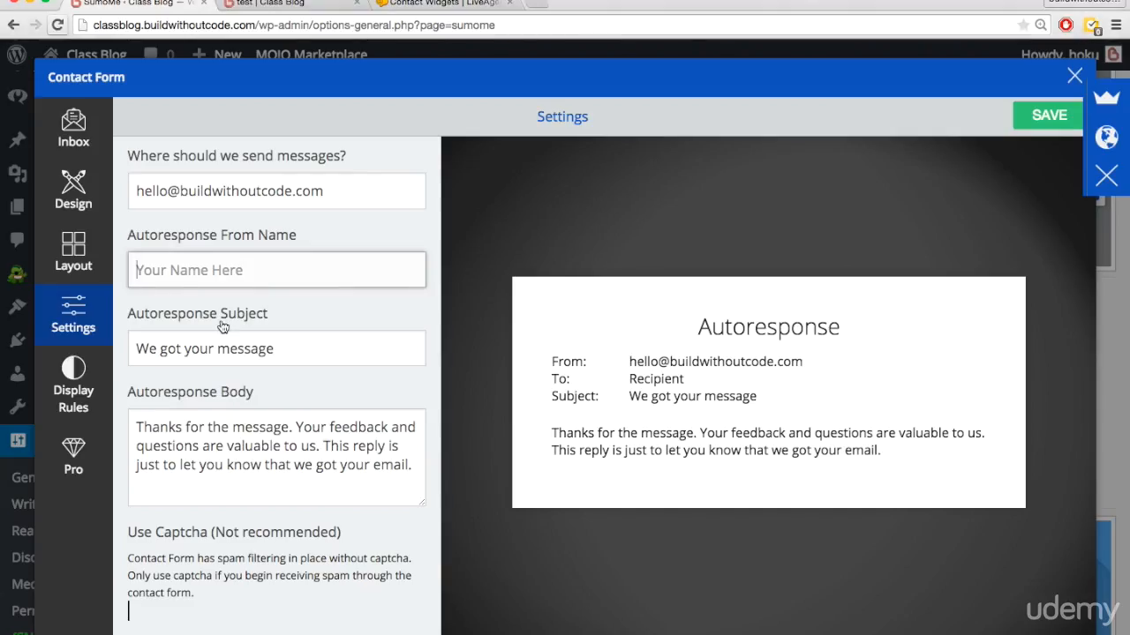
key(super+v)
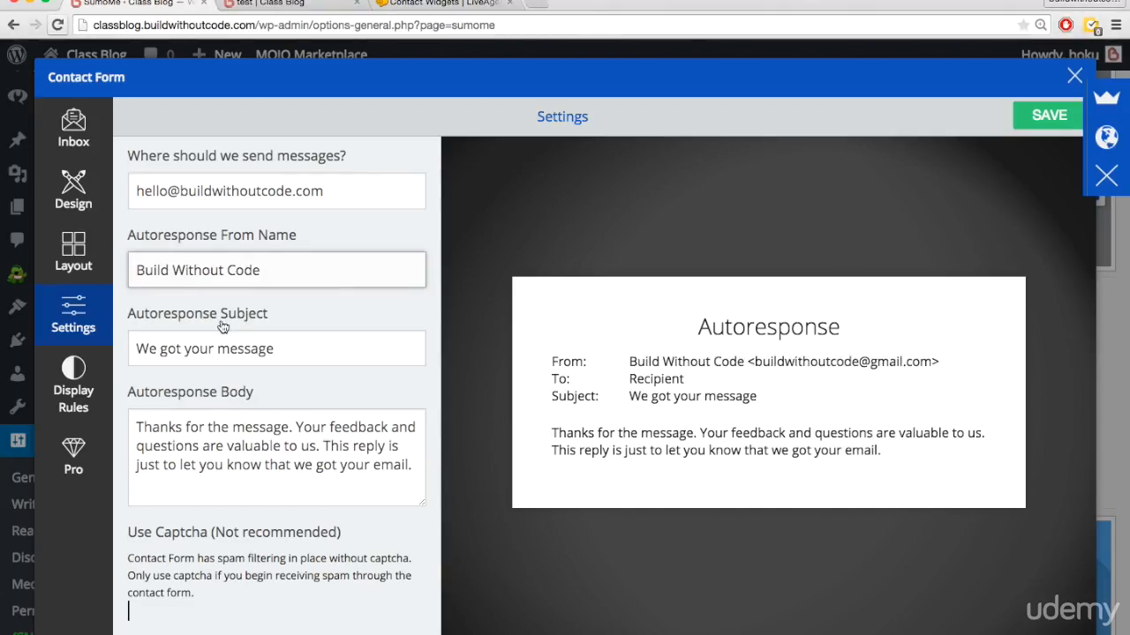
click(300, 303)
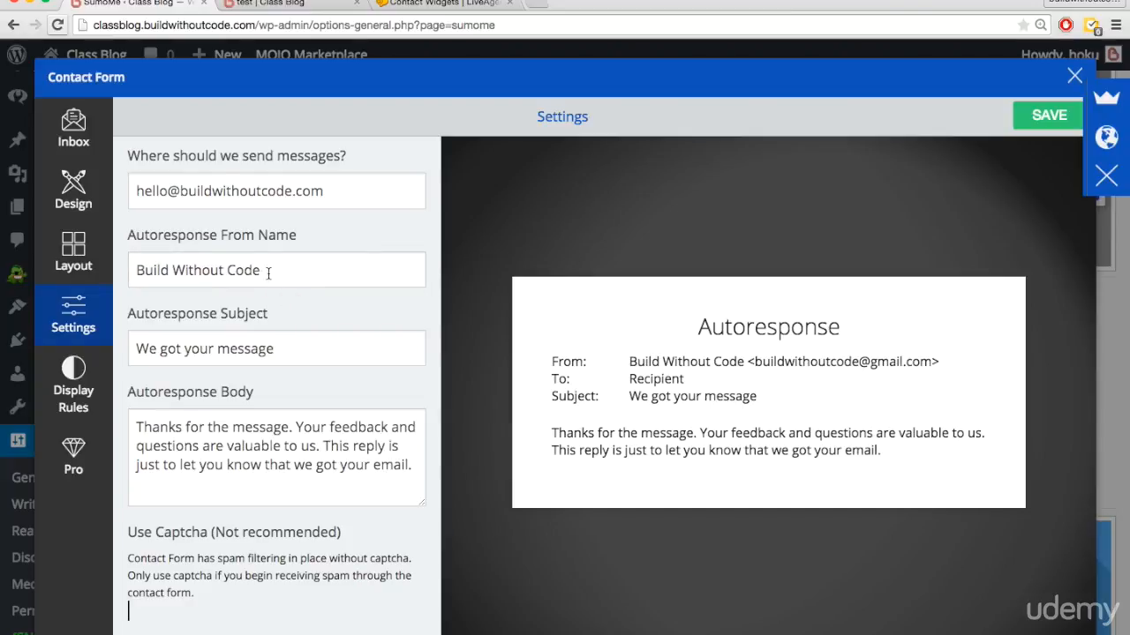
Replace the Autoresponse Body with the Word document's thank-you text ending "We'll get back to you as soon as we can!" and save the settings.
click(265, 270)
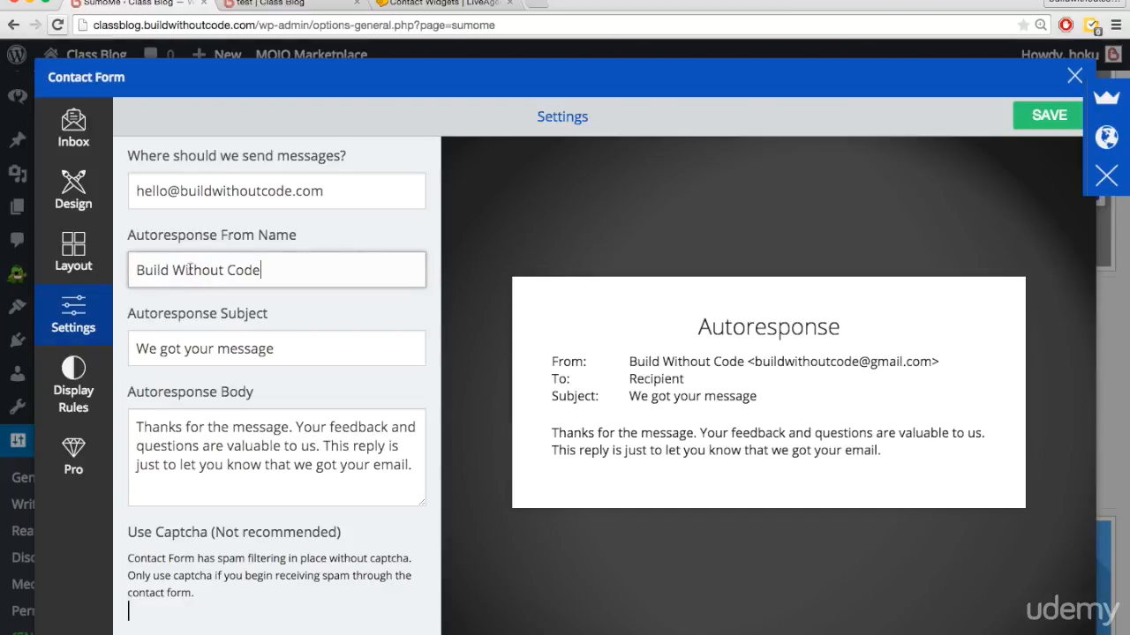
scroll(265, 310, down, 1)
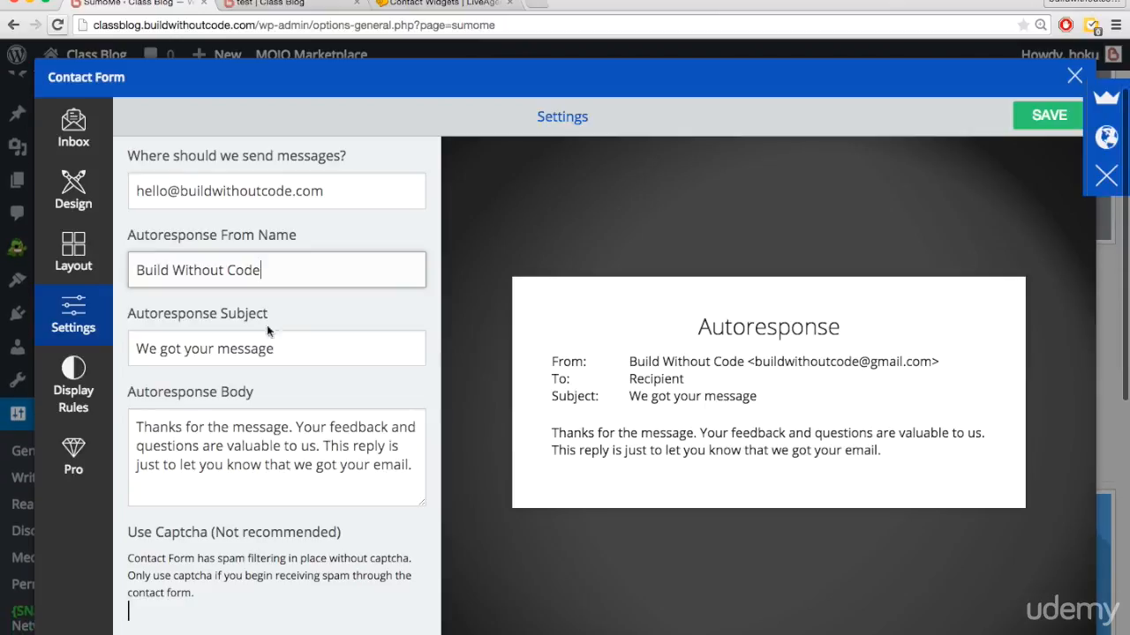
double_click(263, 348)
click(260, 468)
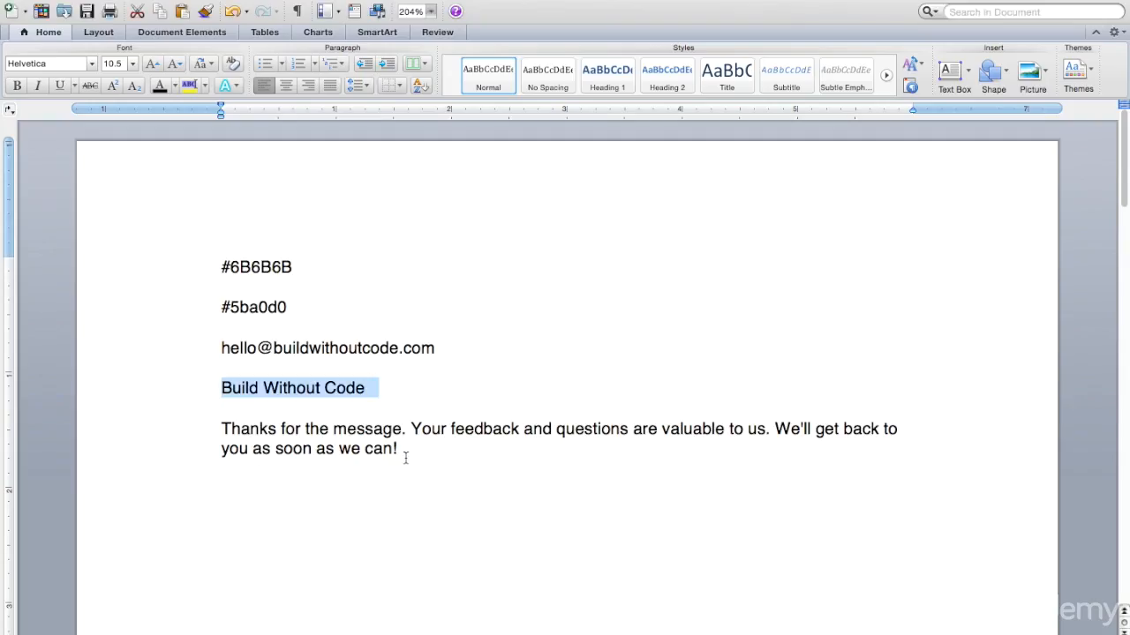
drag(402, 450, 221, 428)
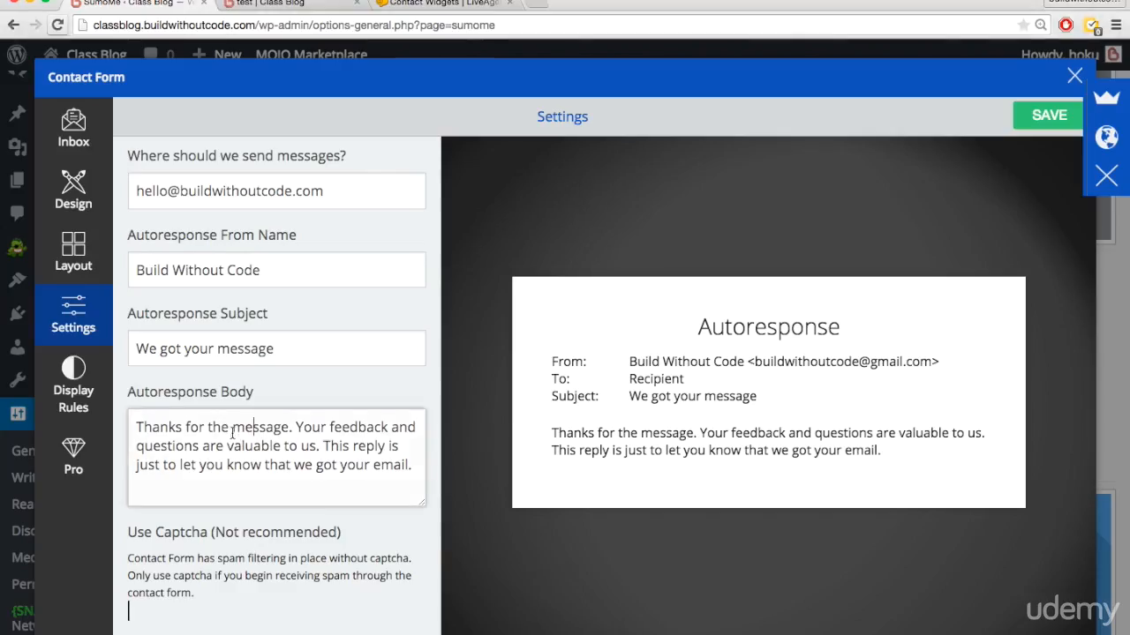
drag(411, 468, 138, 426)
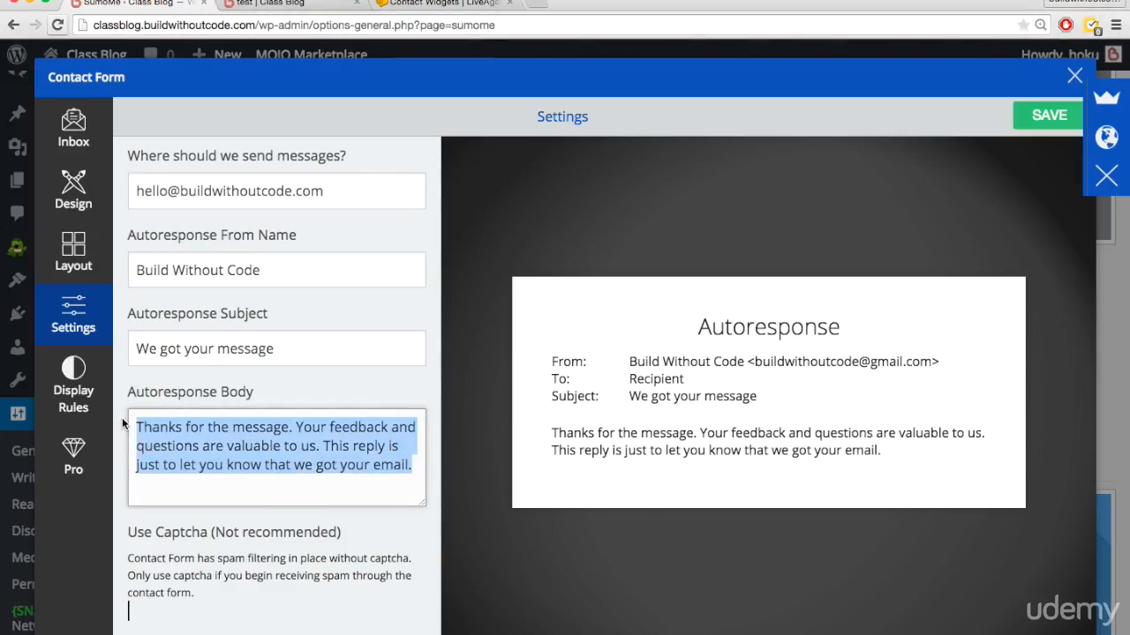
text(Thanks for the message. Your feedback and questions are valuable to us. We'll get back to you as soon as we can!)
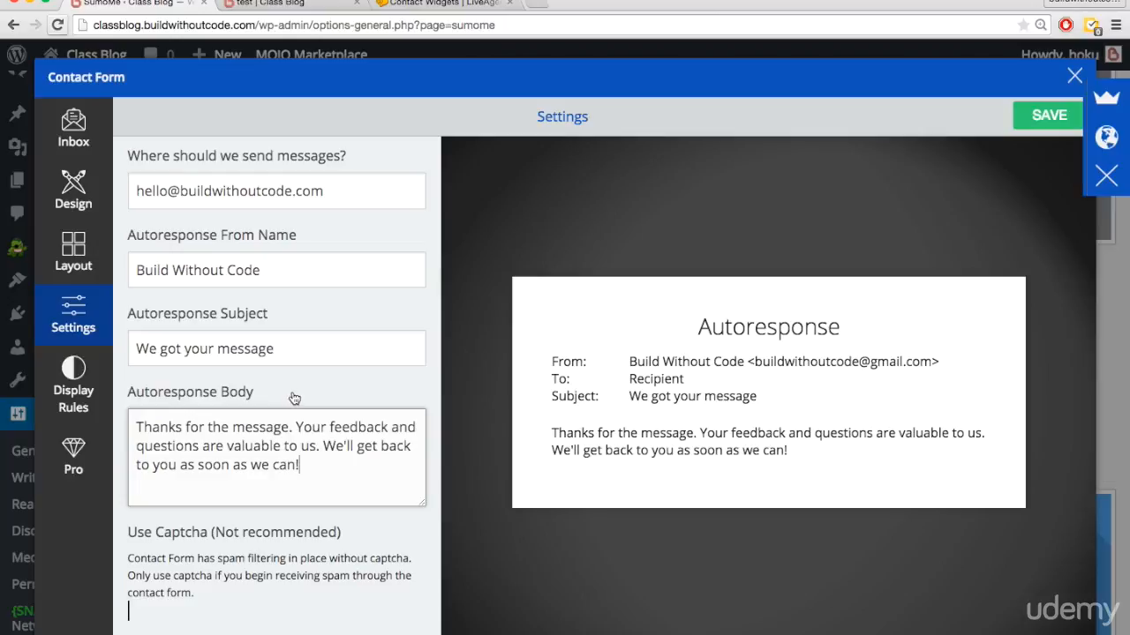
click(312, 462)
scroll(373, 529, up, 3)
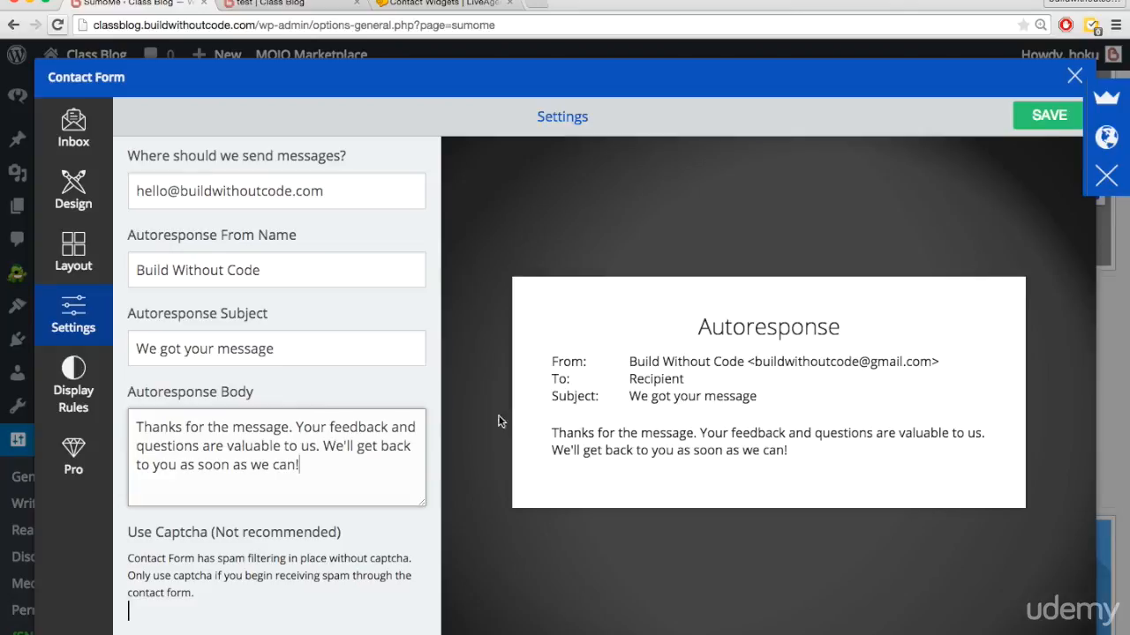
click(1043, 115)
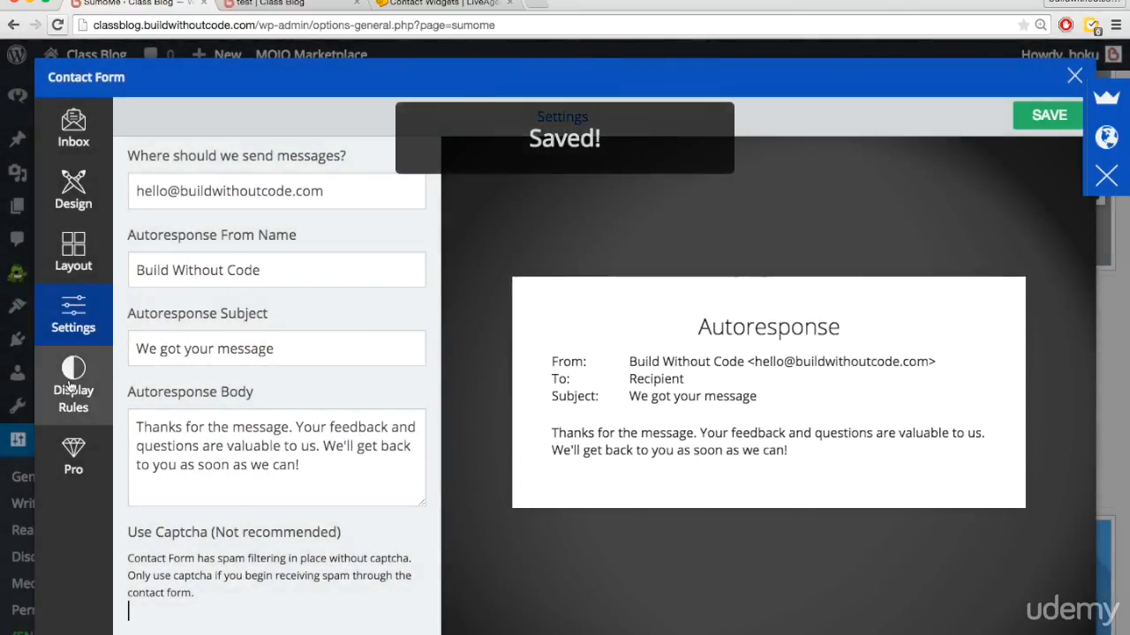
Review the contact form's Display Rules visibility options, the Pro features and the Inbox.
click(72, 386)
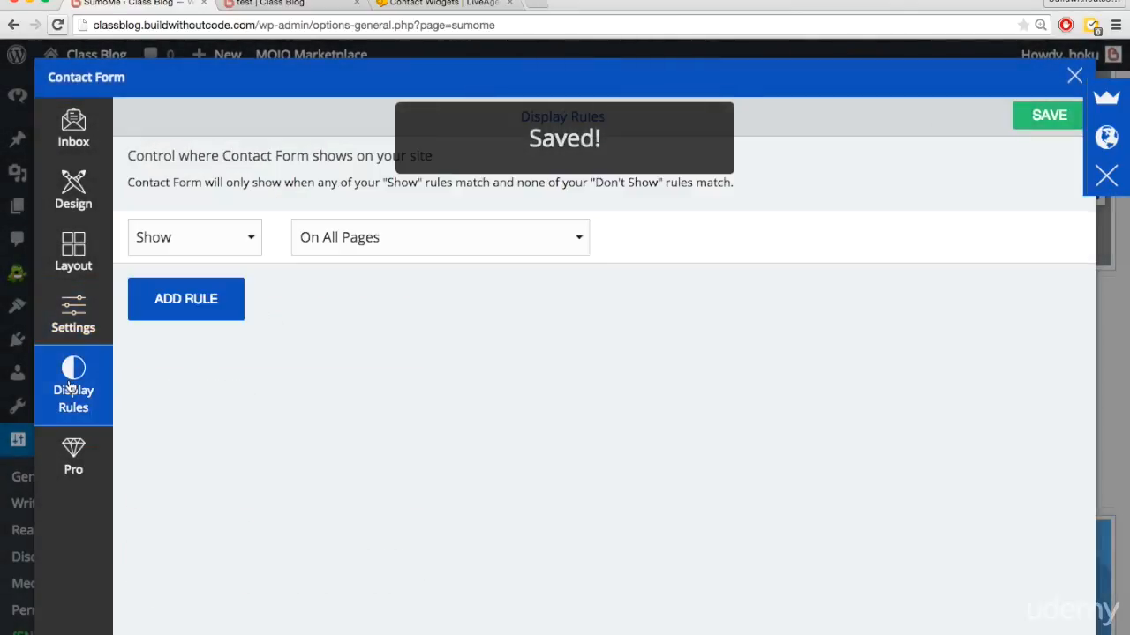
click(253, 243)
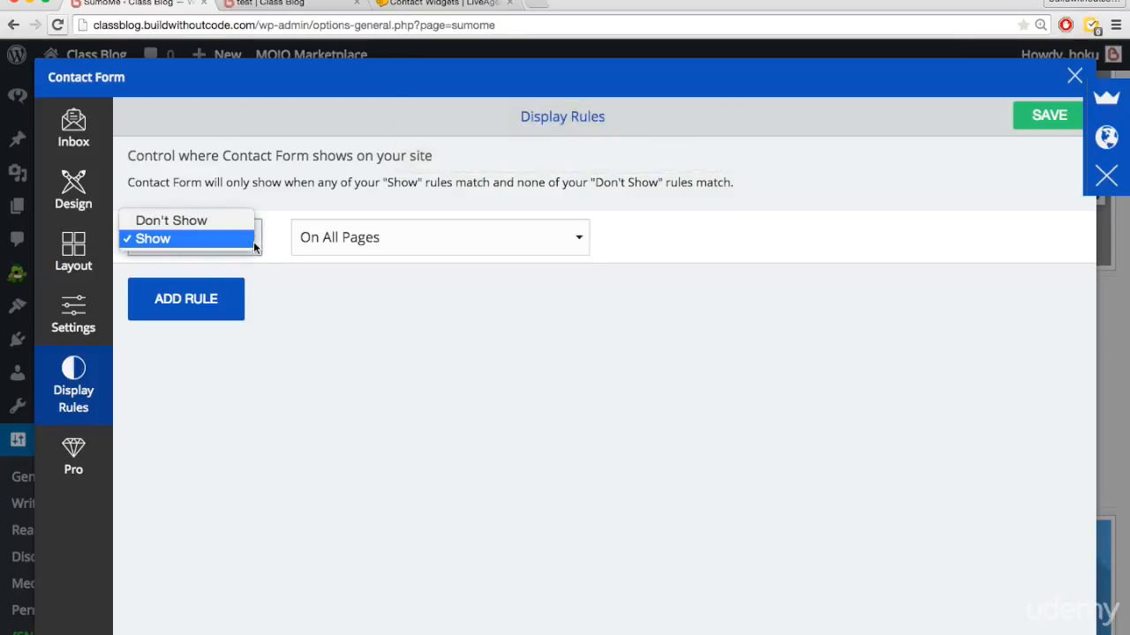
click(296, 279)
click(93, 455)
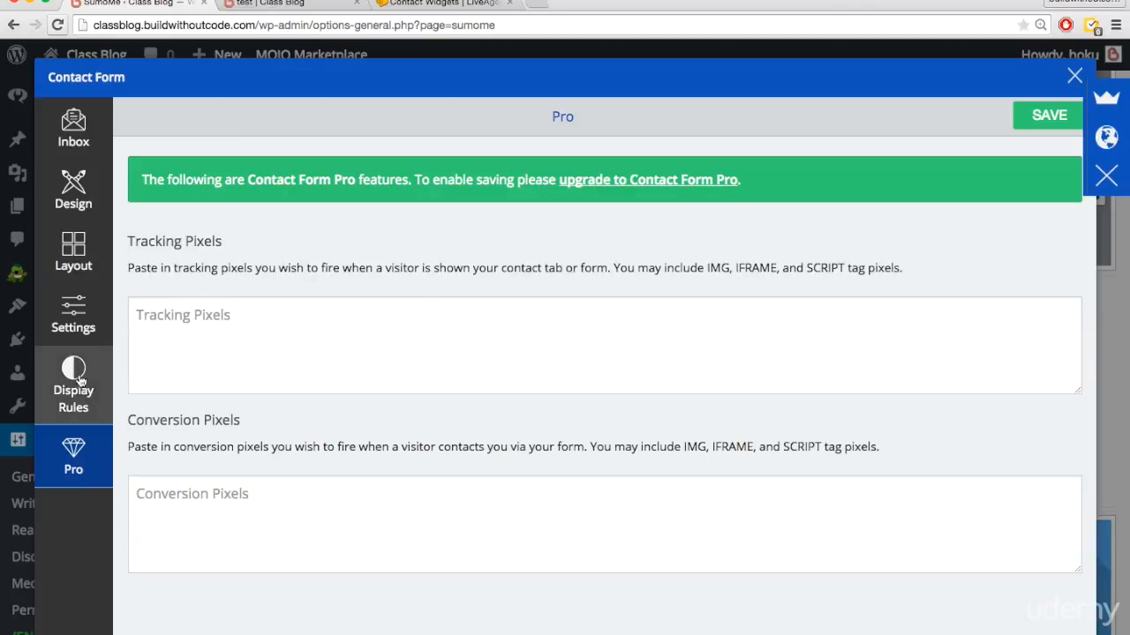
click(86, 136)
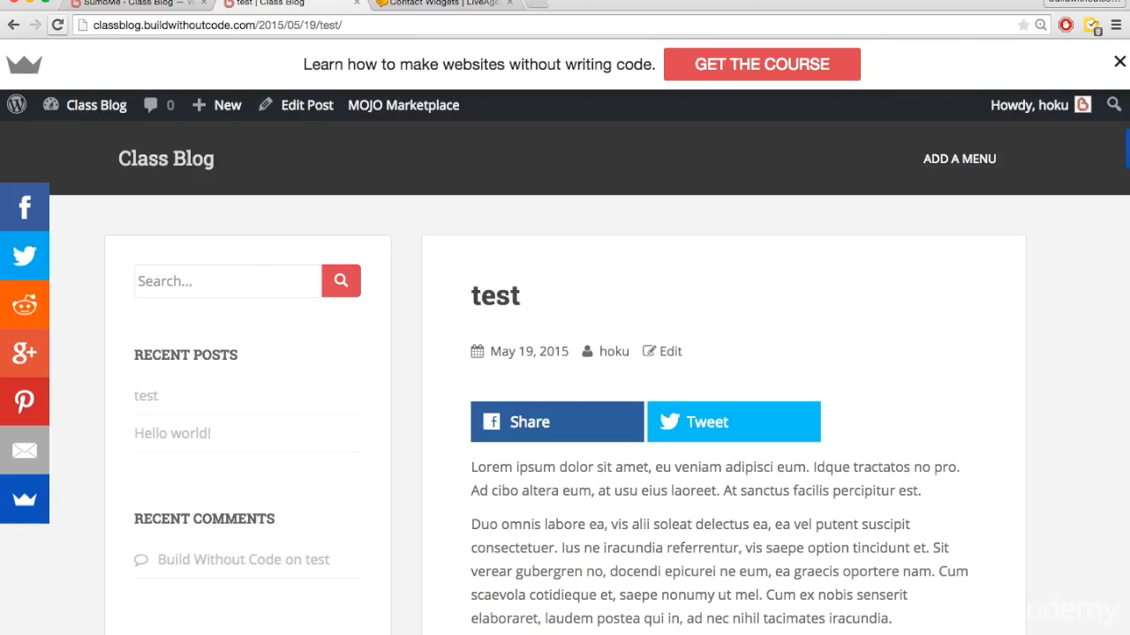
Reload the test post's page and open the Contact Us form to check its email and message fields.
key(super+r)
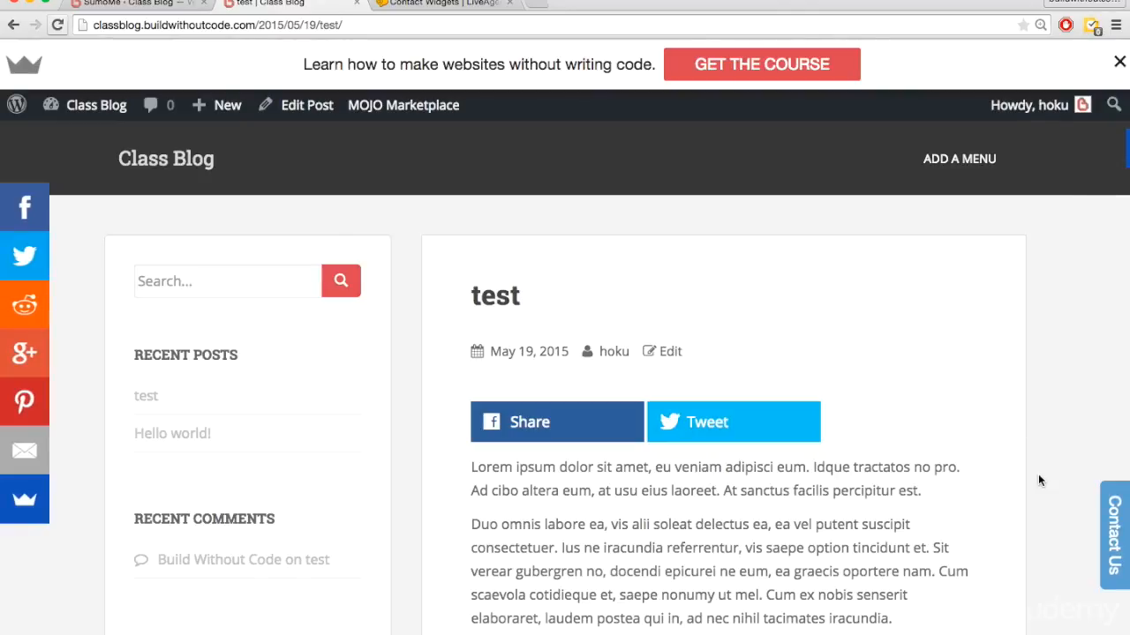
click(1112, 529)
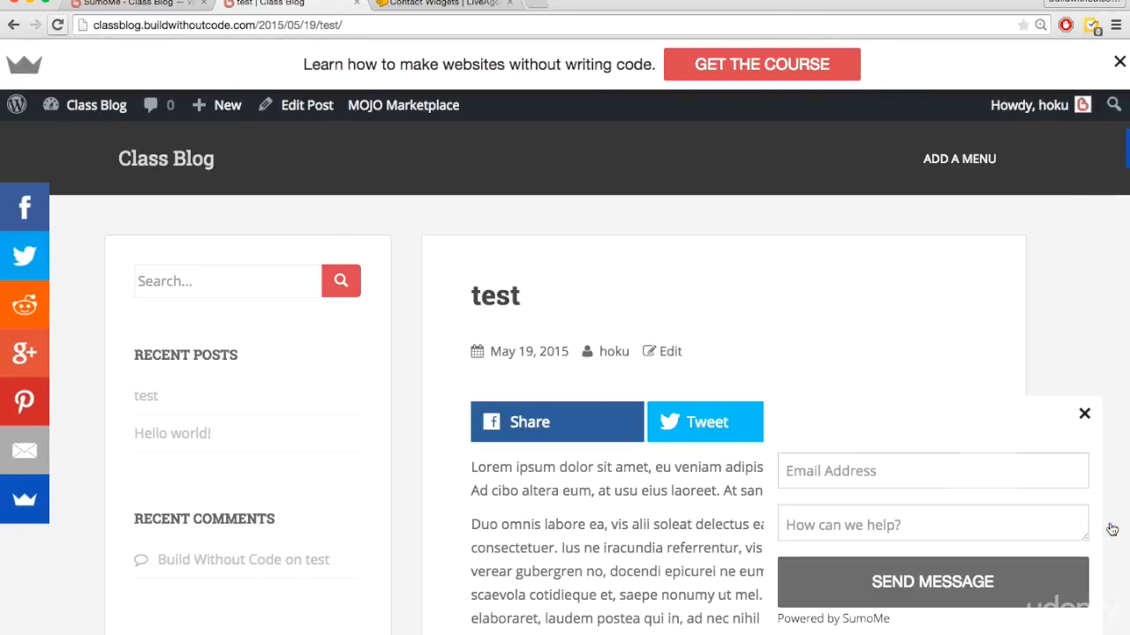
click(1007, 475)
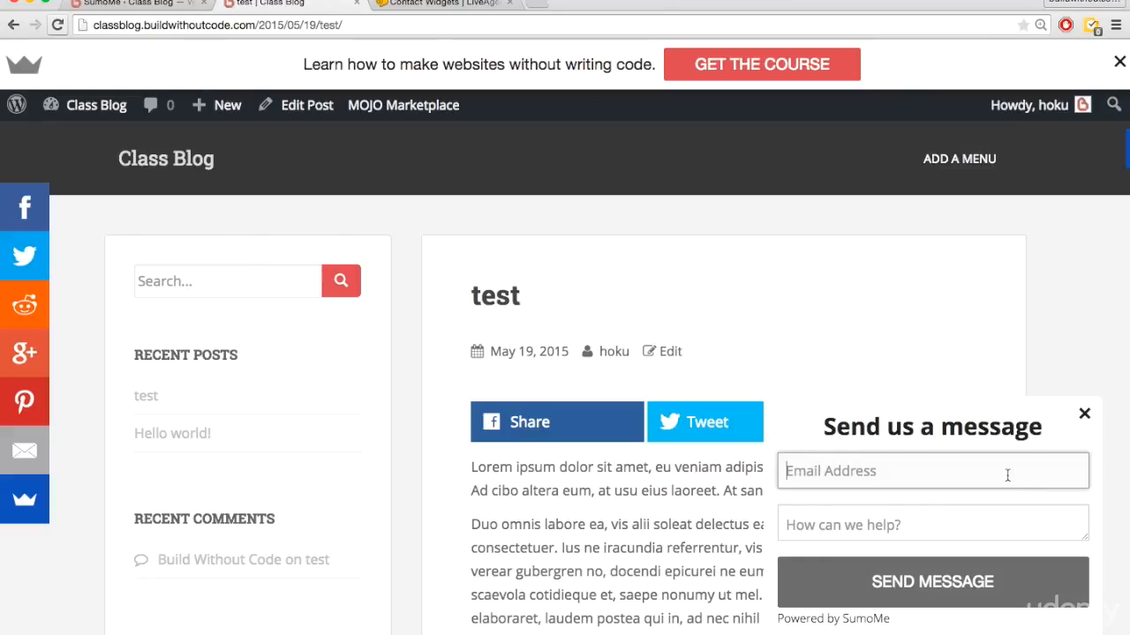
click(976, 520)
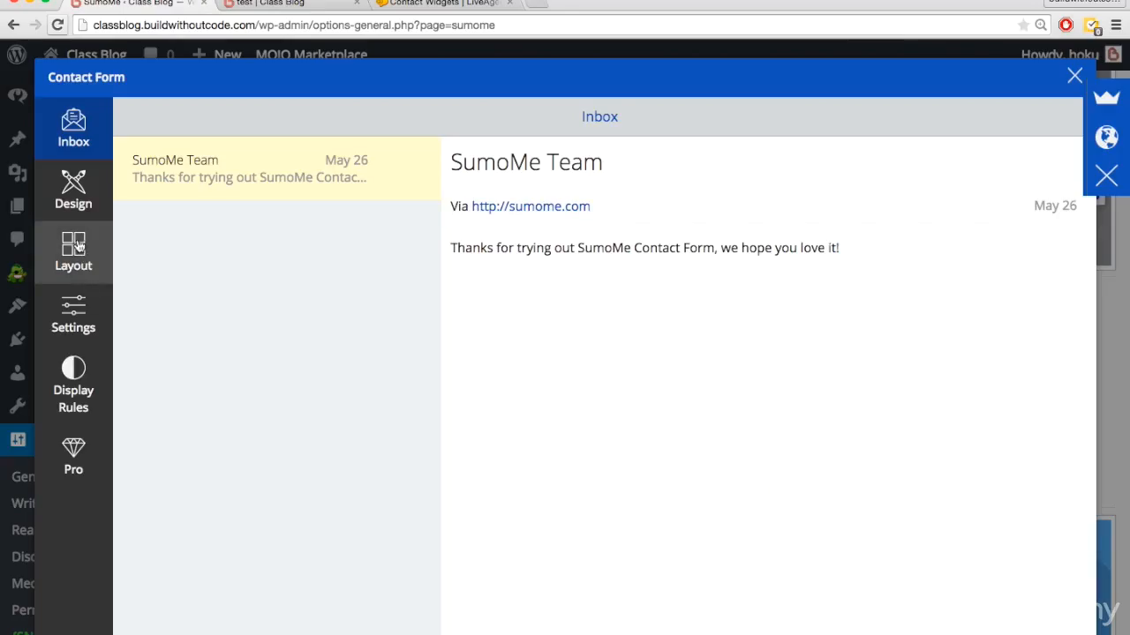
Review the address that receives messages in the contact form's settings and close the open form on the test post's page.
click(77, 300)
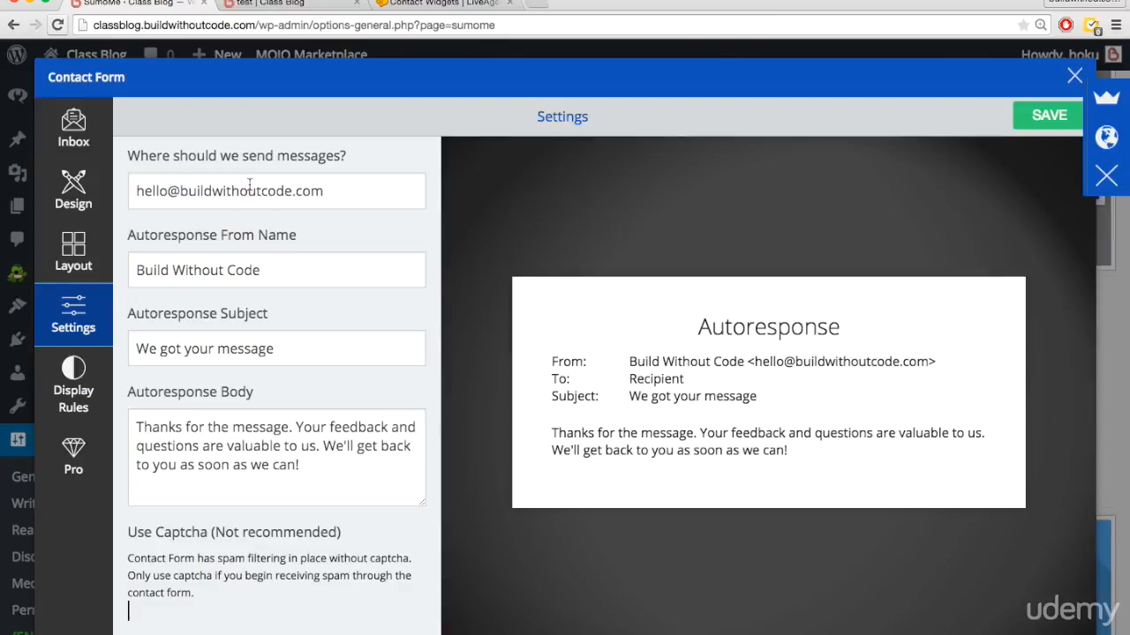
triple_click(245, 192)
click(235, 192)
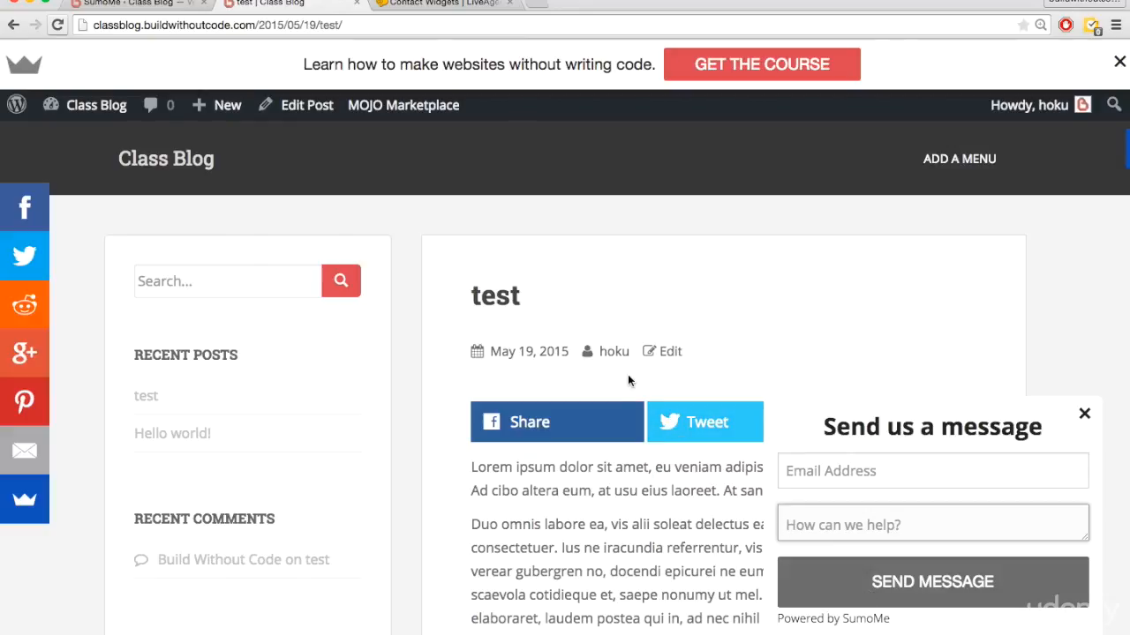
key(ctrl+shift+Tab)
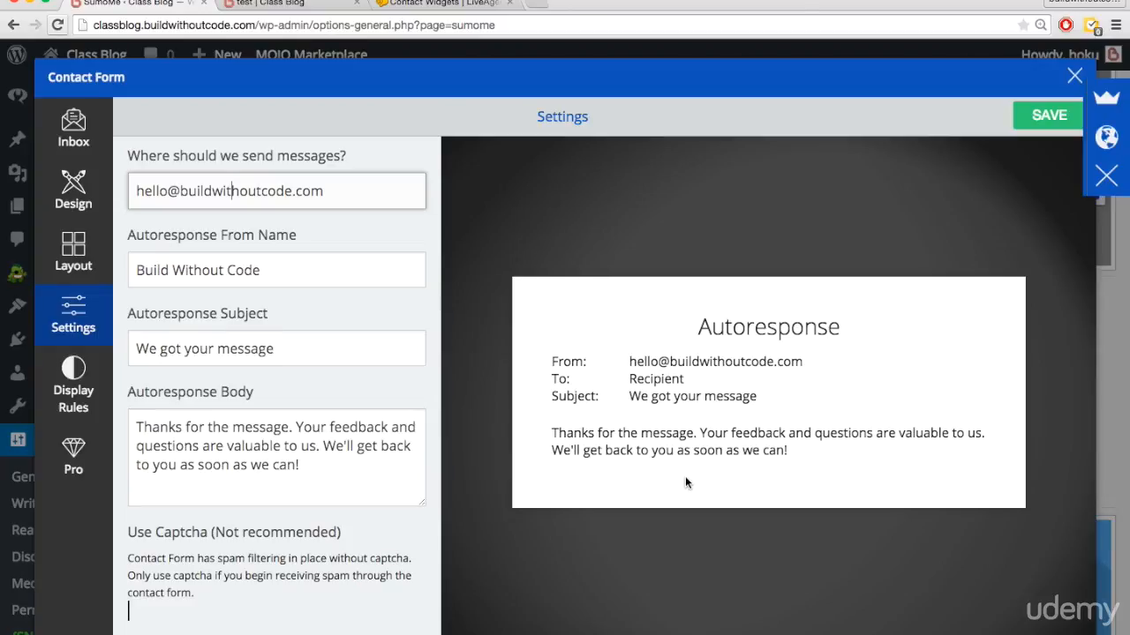
key(ctrl+Tab)
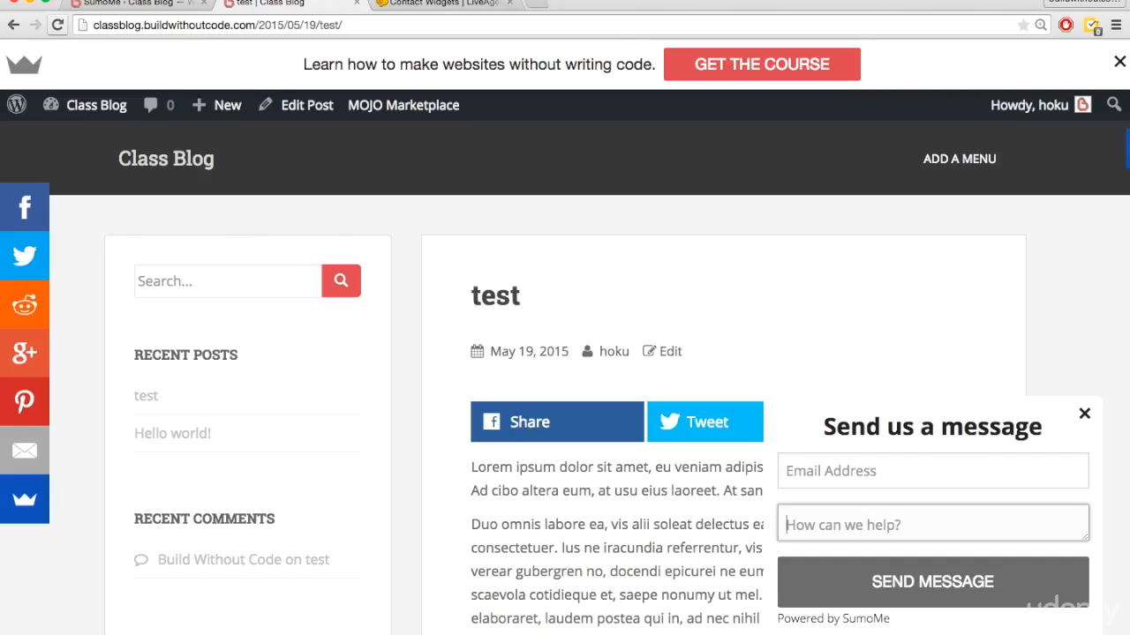
click(1085, 415)
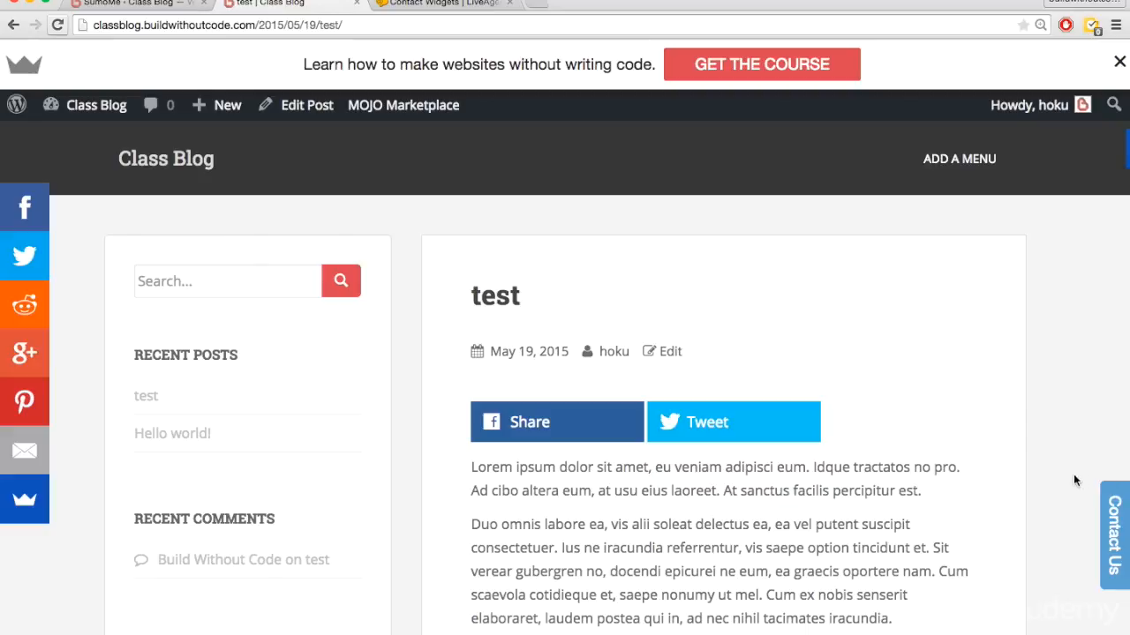